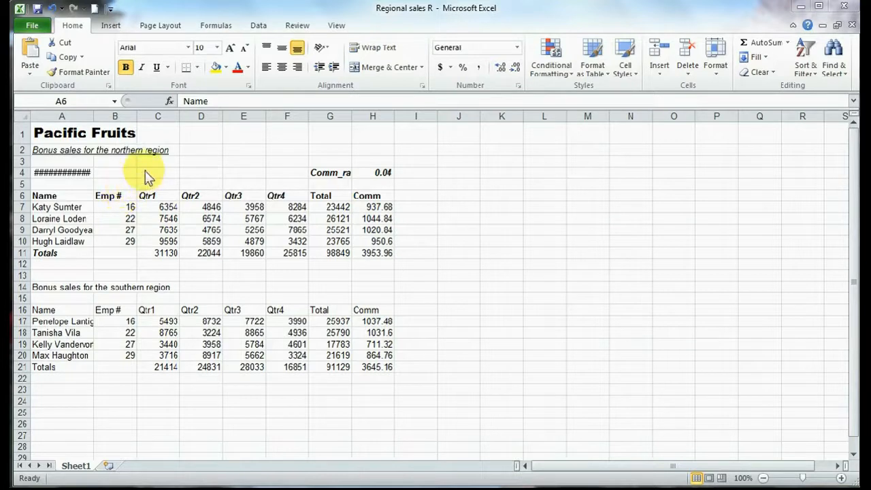
Widen column A slightly and increase the height of row 1 a little.
left_click(144, 171)
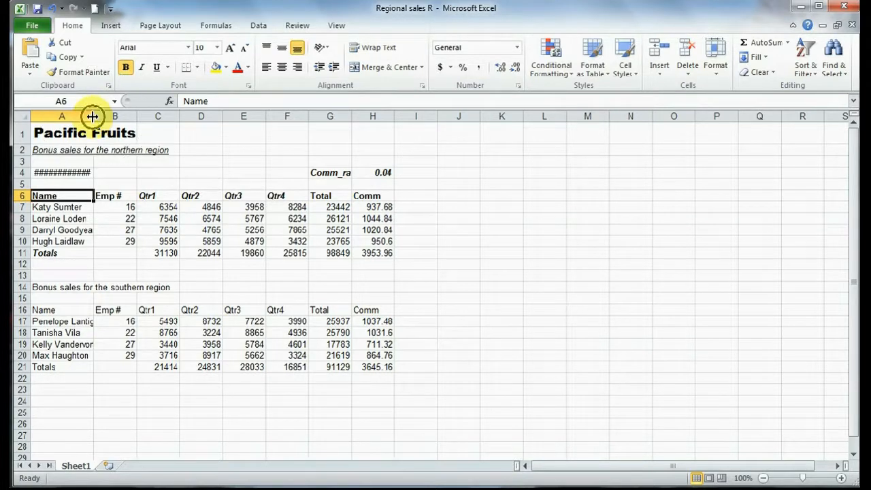
mouse_move(93, 117)
left_mouse_down()
mouse_move(122, 116)
mouse_move(96, 117)
left_mouse_up()
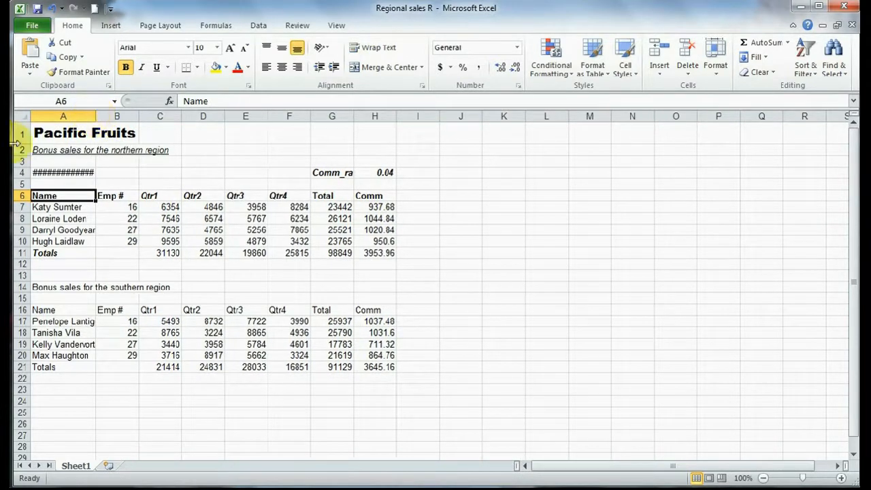
left_click_drag(21, 141, 22, 142)
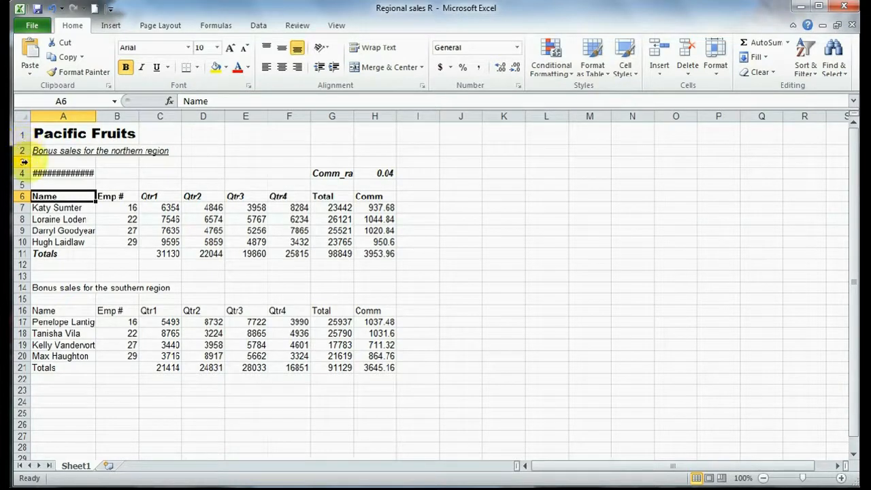
Set the width of column A to 15.75.
left_click(71, 115)
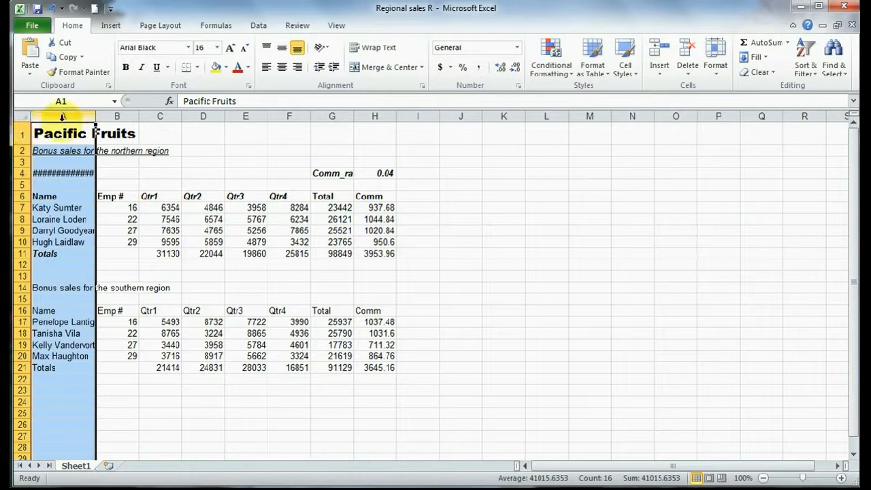
left_click(715, 69)
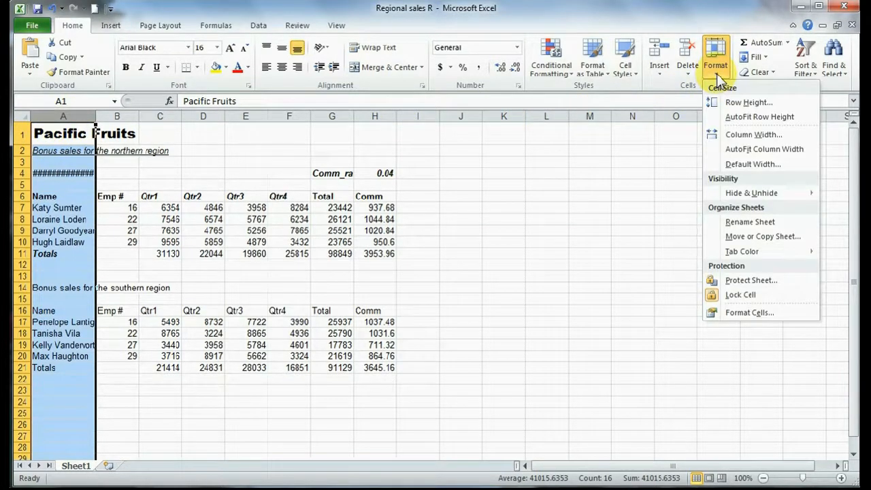
left_click(735, 136)
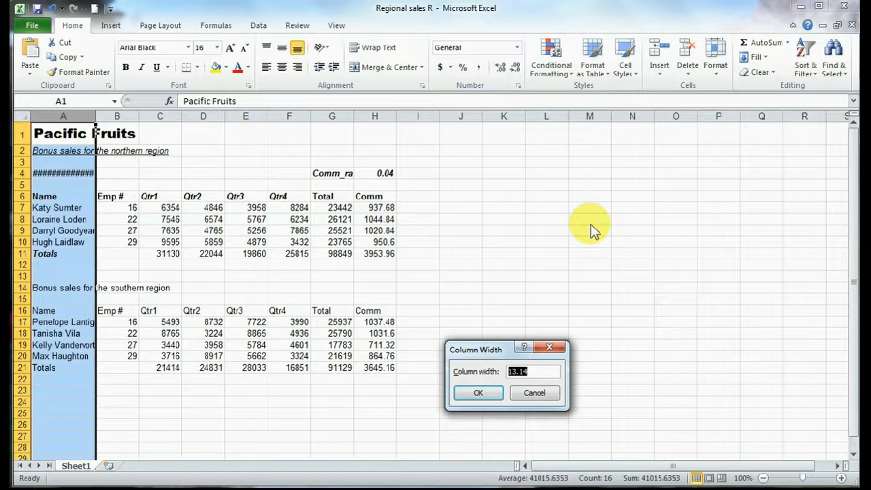
type("15.75")
key("Return")
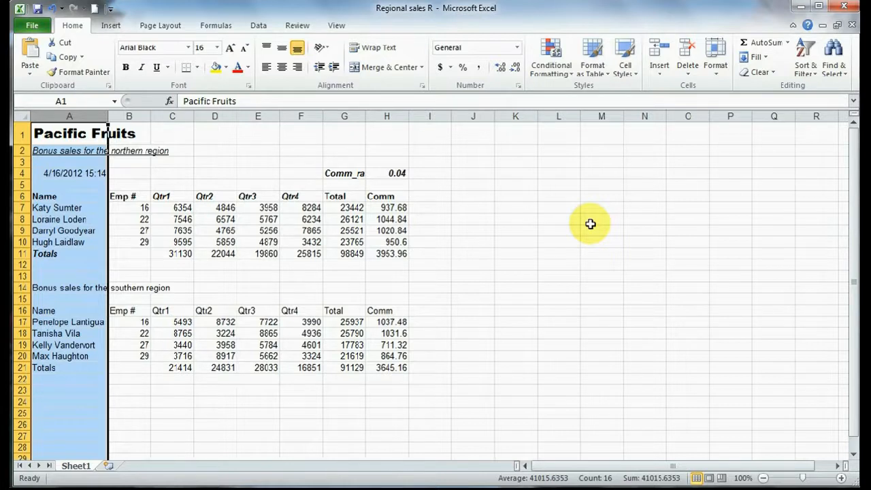
AutoFit each of the columns A through H to its contents.
double_click(107, 117)
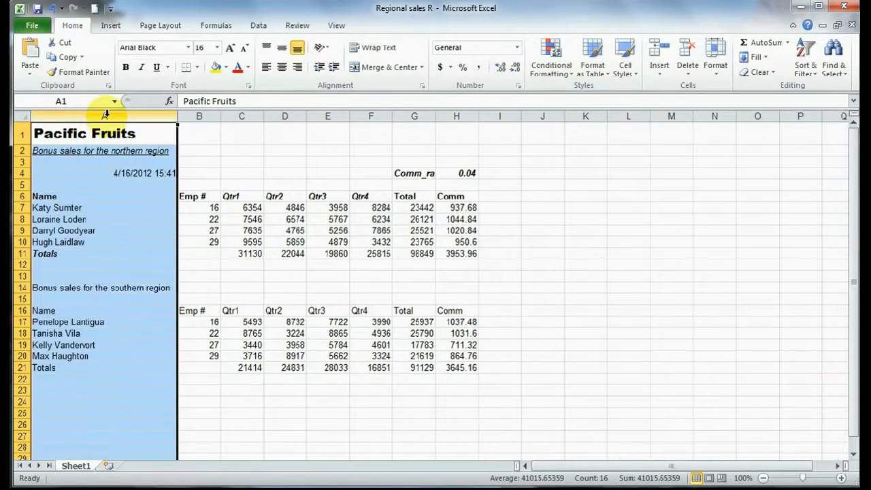
double_click(220, 116)
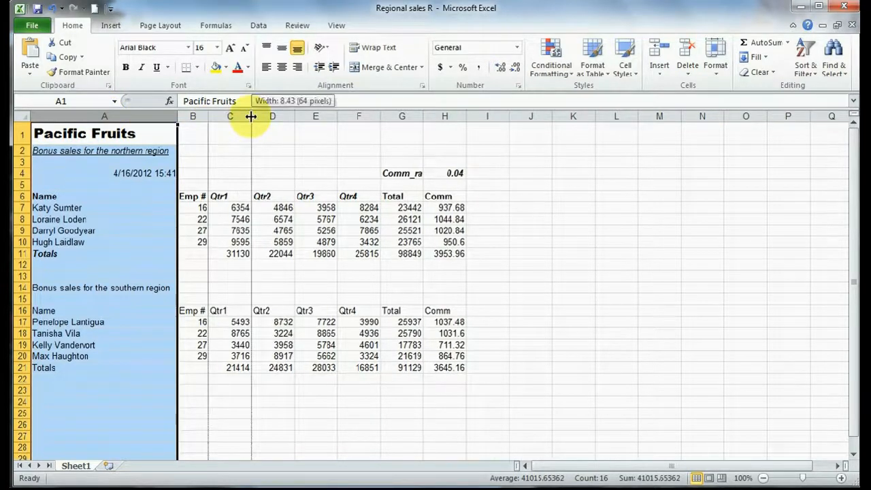
double_click(251, 116)
double_click(279, 115)
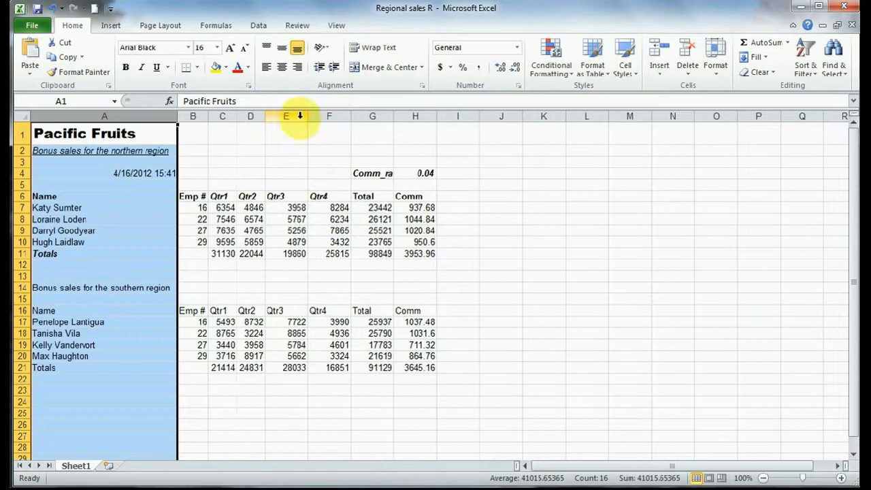
double_click(307, 115)
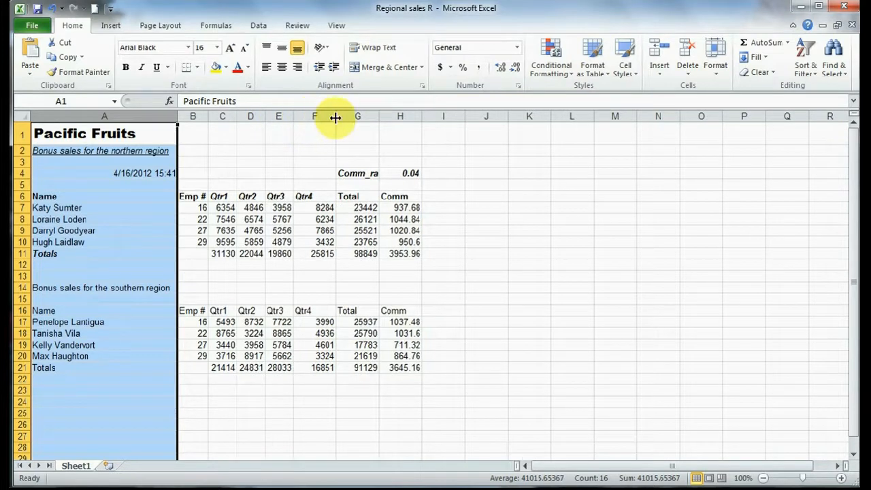
double_click(336, 115)
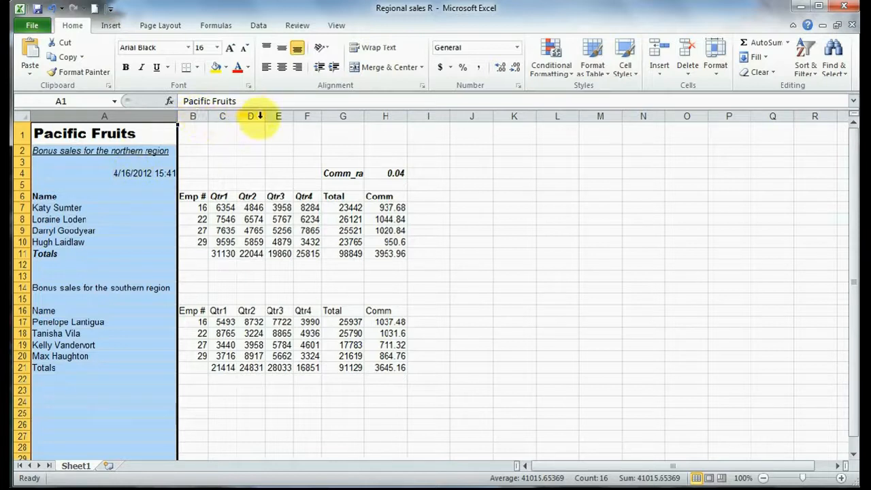
double_click(367, 116)
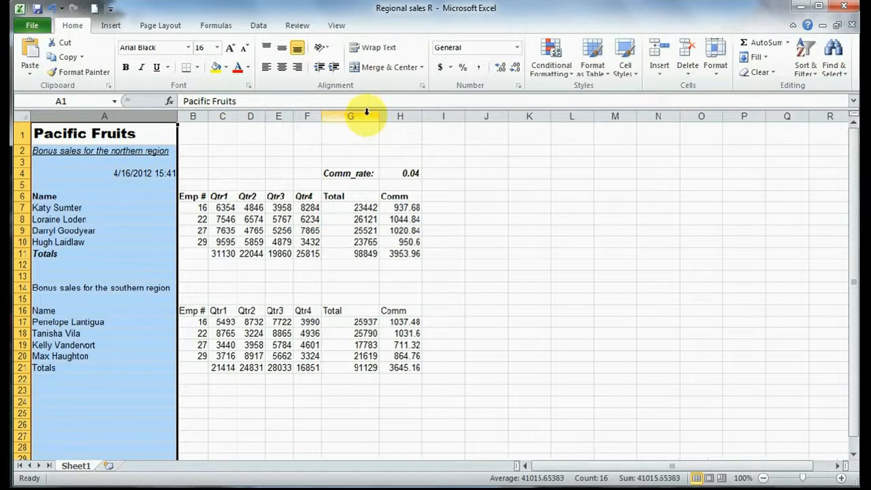
double_click(420, 117)
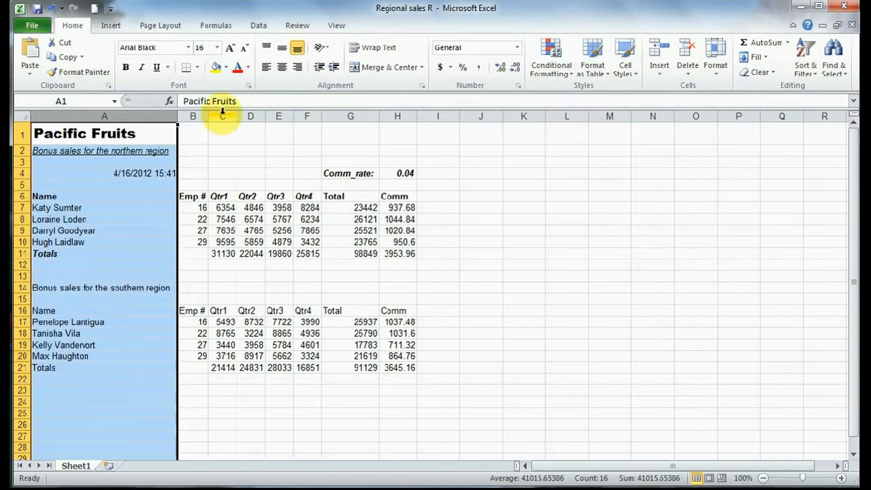
Set the width of the four quarter columns, C through F, to 7.5.
left_click_drag(222, 112, 308, 117)
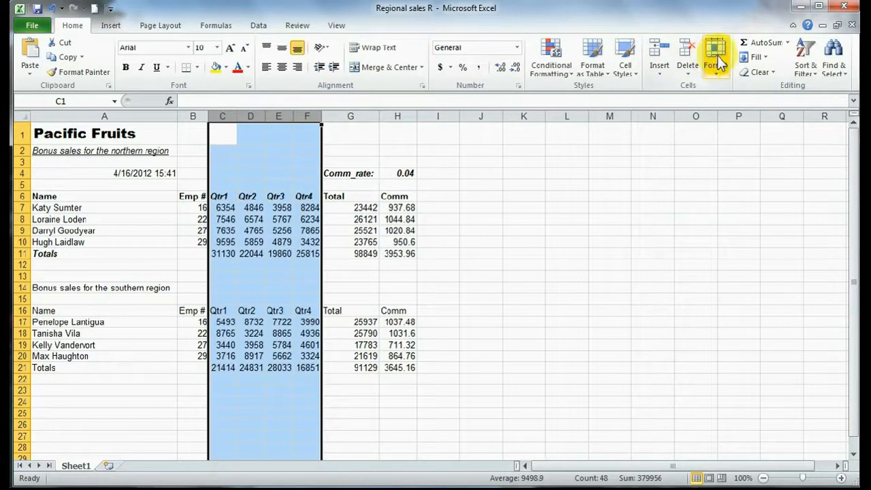
right_click(281, 115)
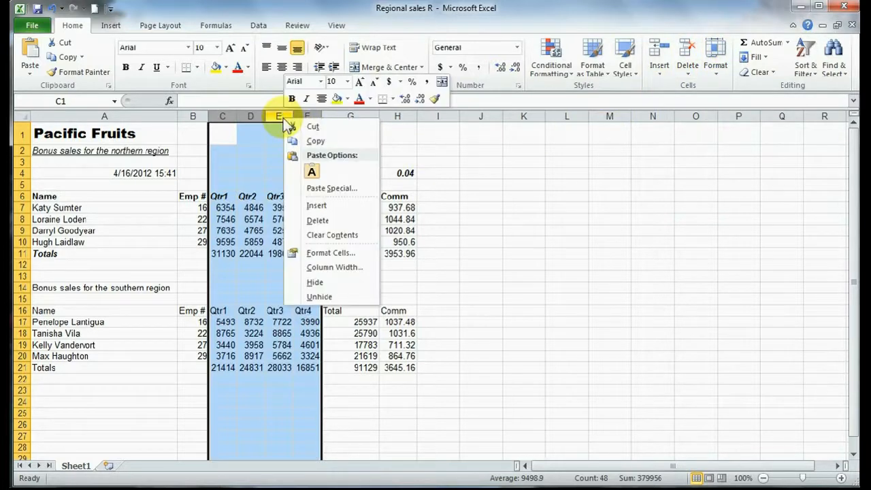
left_click(318, 266)
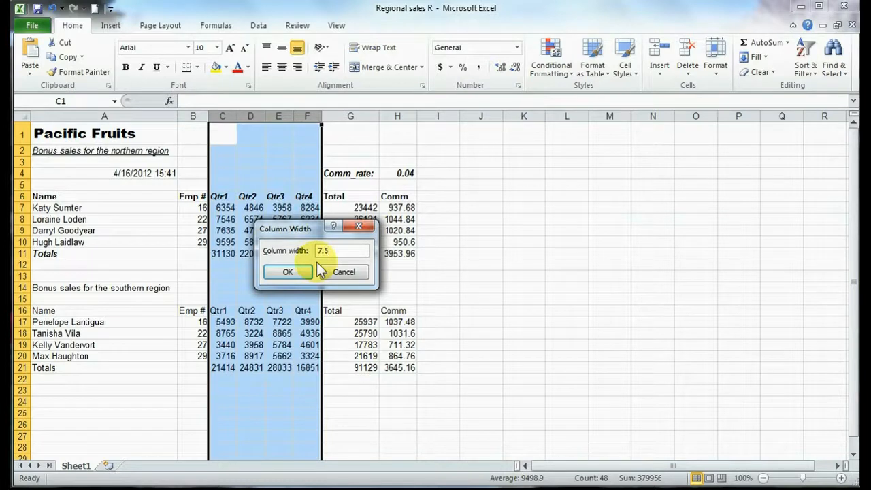
key("Return")
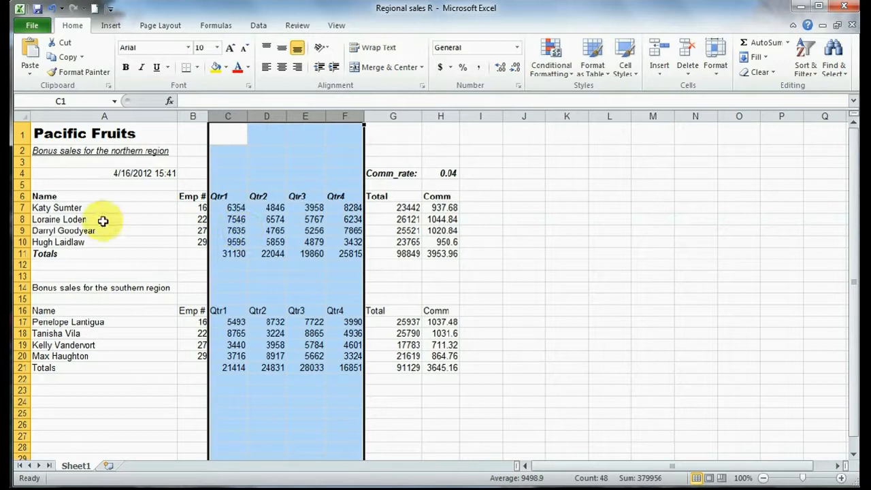
Narrow column A until it is just wide enough for the date and time in A4.
left_click(130, 115)
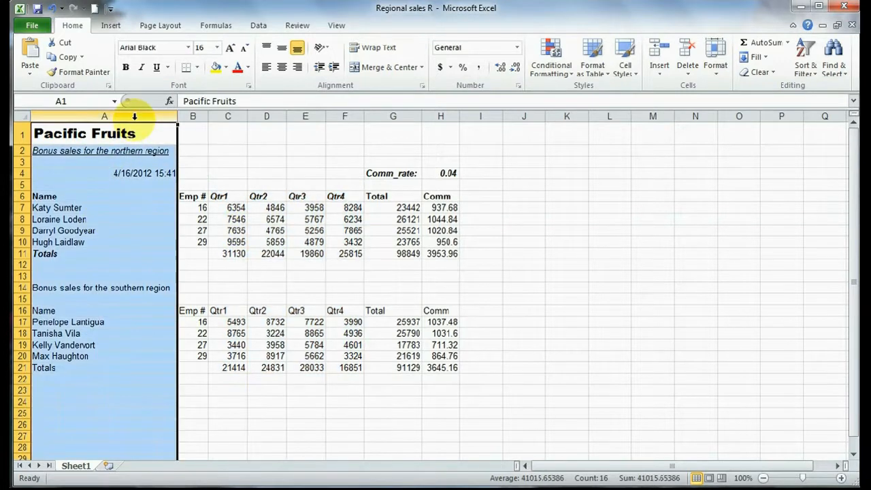
left_click_drag(177, 116, 100, 120)
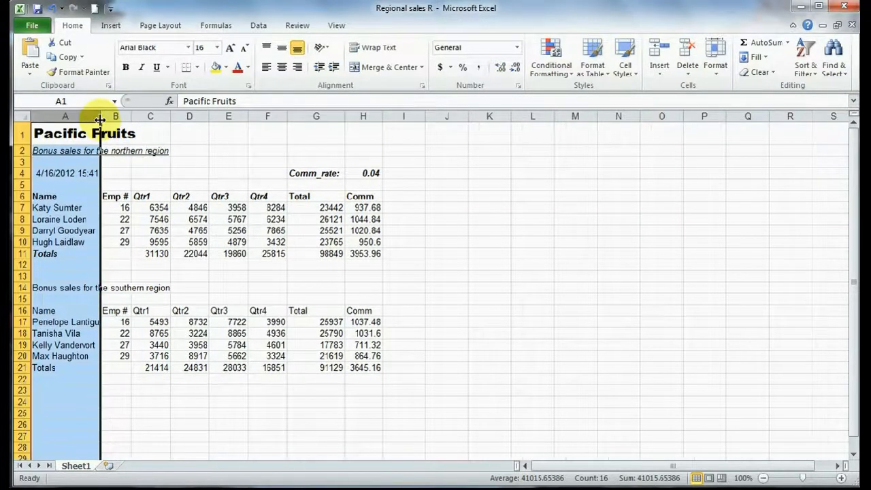
left_click(143, 229)
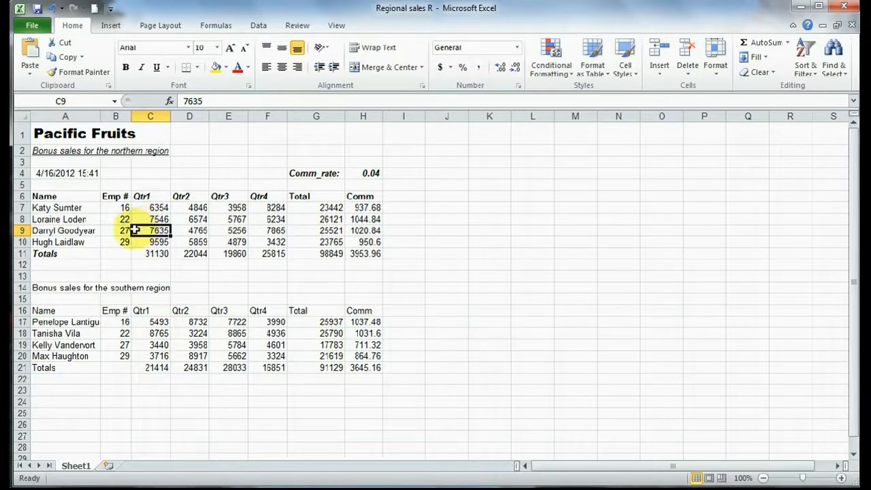
Fill the northern region's header cells B6:H6 with a light olive green theme colour.
left_click(119, 197)
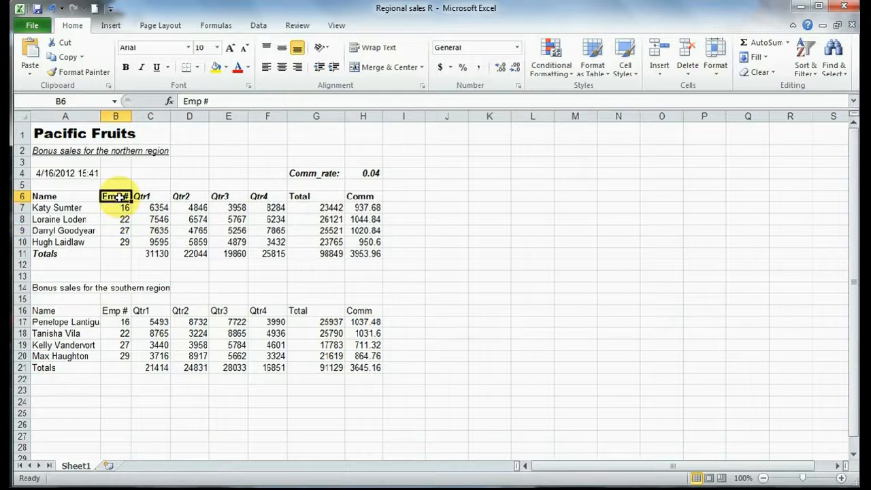
left_click_drag(120, 197, 365, 198)
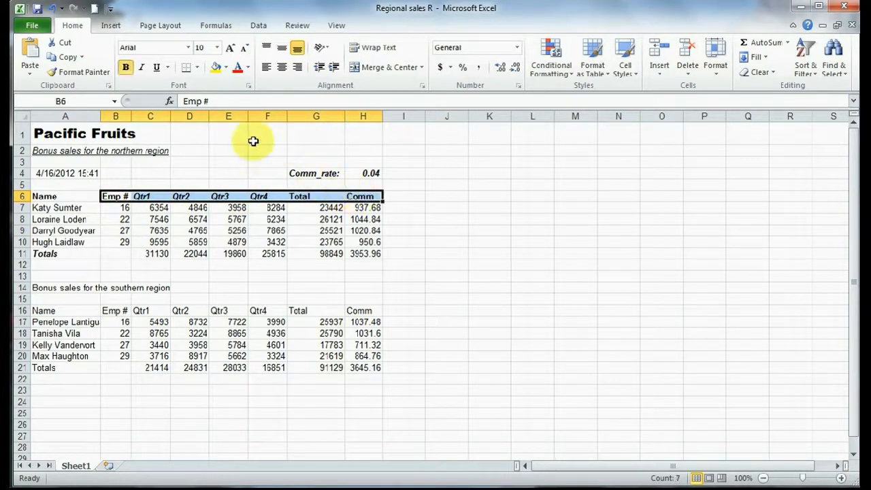
left_click(226, 68)
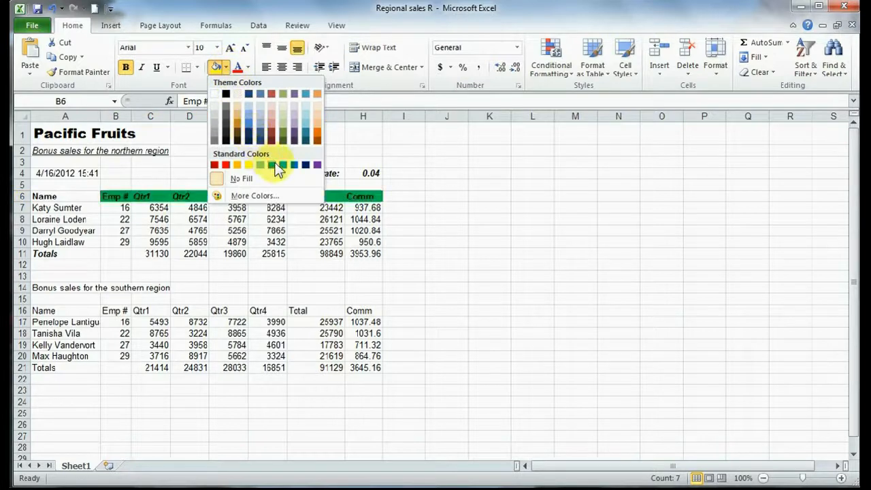
left_click(285, 112)
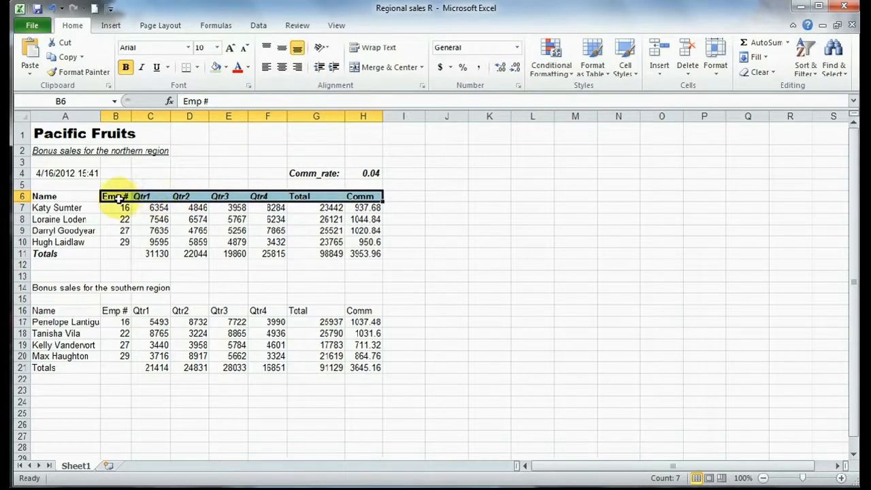
Fill the northern region's data and totals cells B7:H11 with a paler olive green than the header row.
left_click_drag(118, 198, 364, 256)
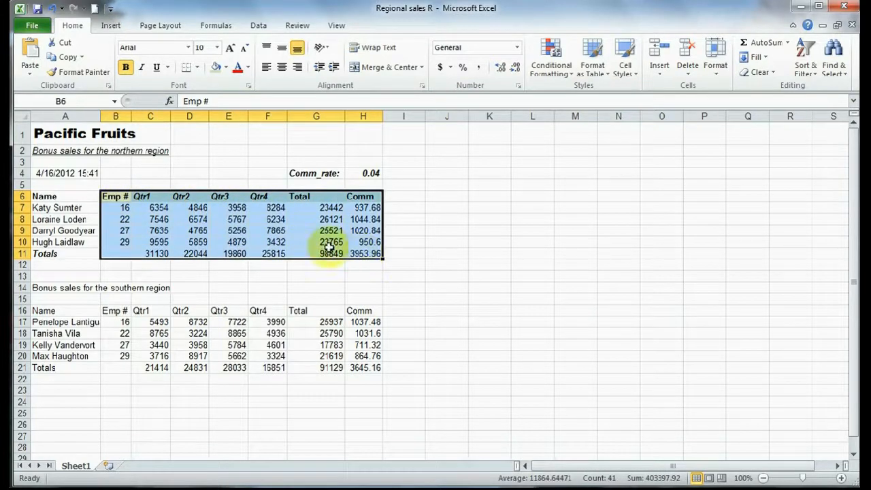
left_click(118, 208)
left_click_drag(117, 208, 366, 253)
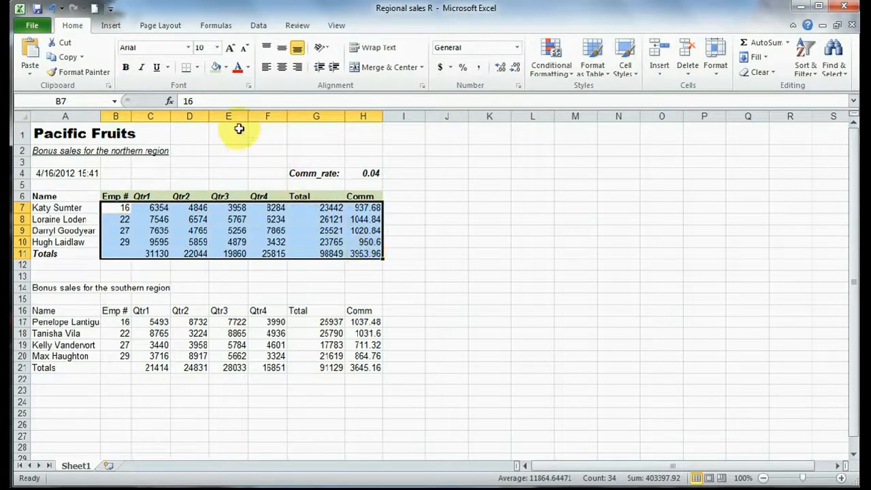
left_click(226, 67)
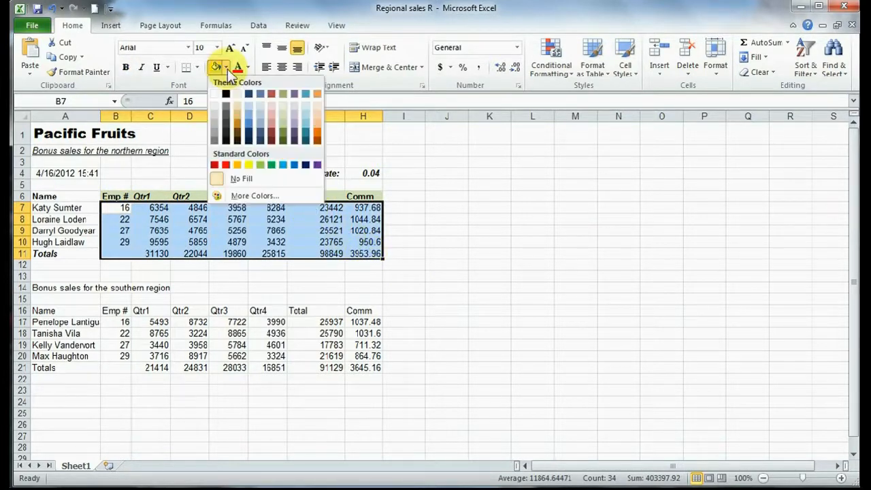
left_click(285, 110)
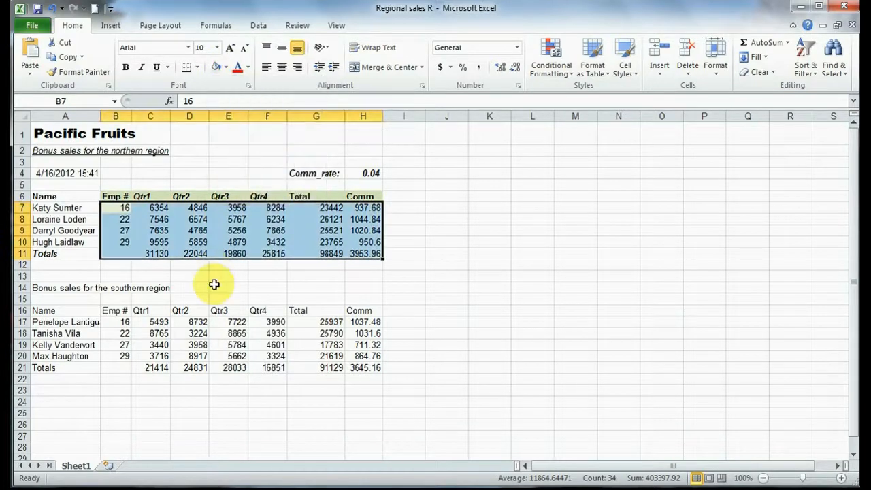
left_click(216, 246)
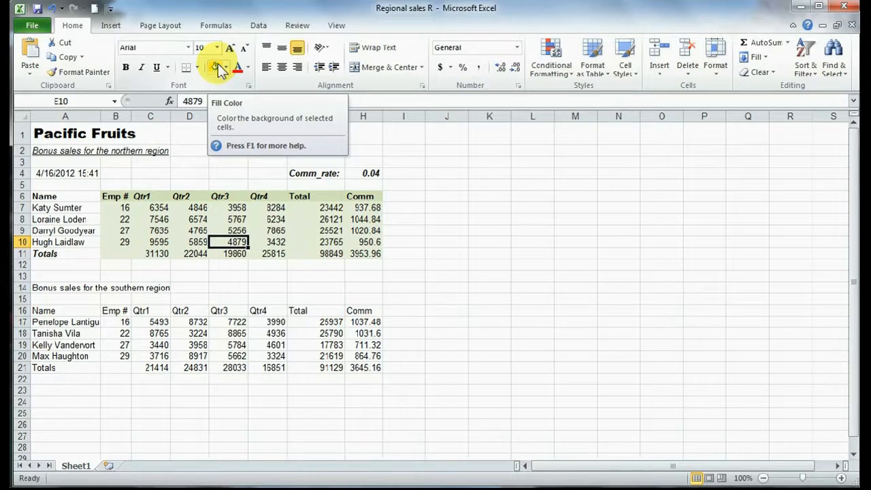
left_click(59, 139)
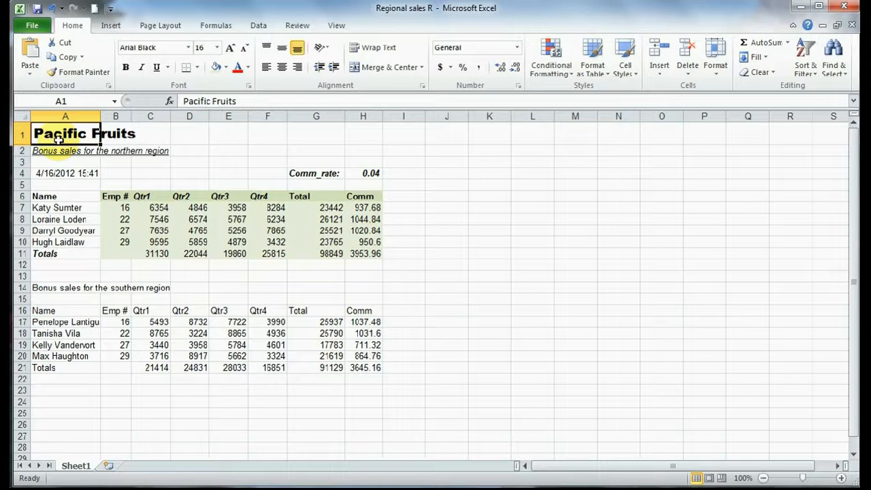
left_click_drag(59, 138, 356, 138)
left_click(63, 135)
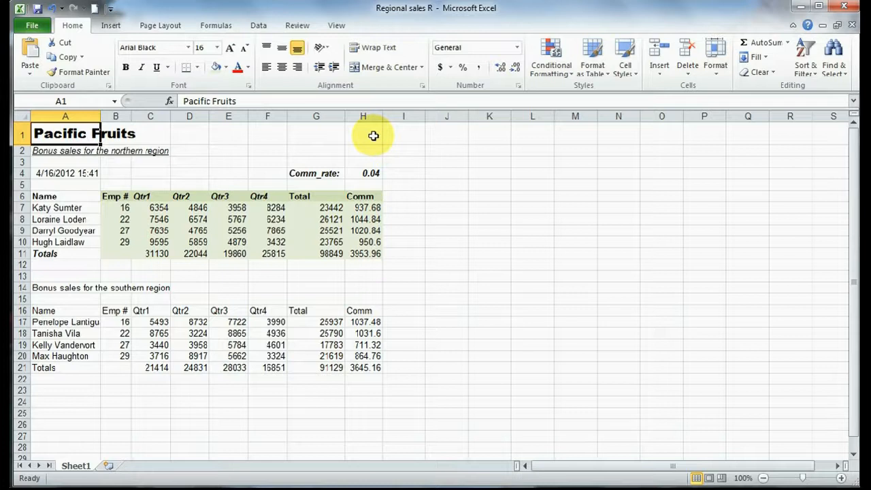
left_click(228, 136)
left_click(197, 140)
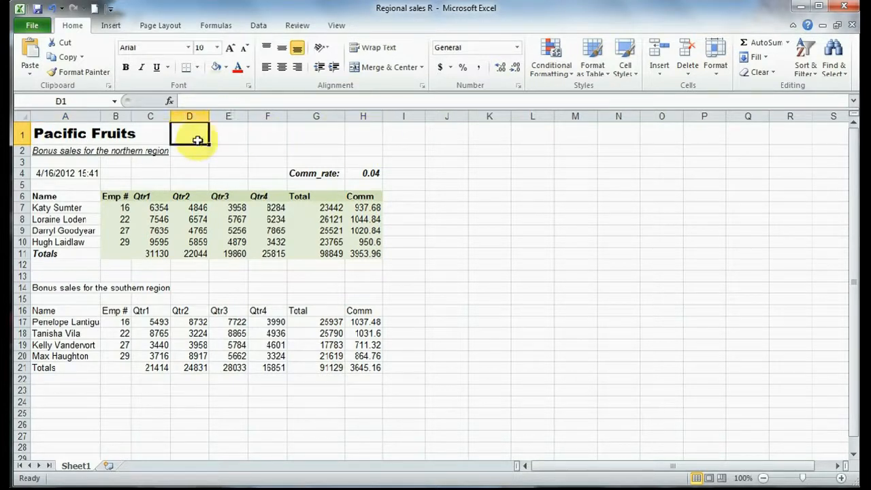
left_click(257, 139)
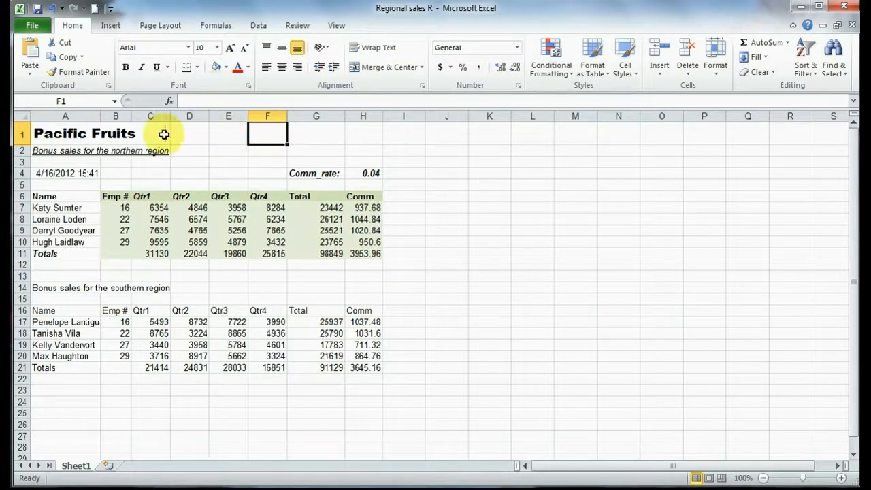
Merge and centre the Pacific Fruits title across A1:H1.
left_click(64, 136)
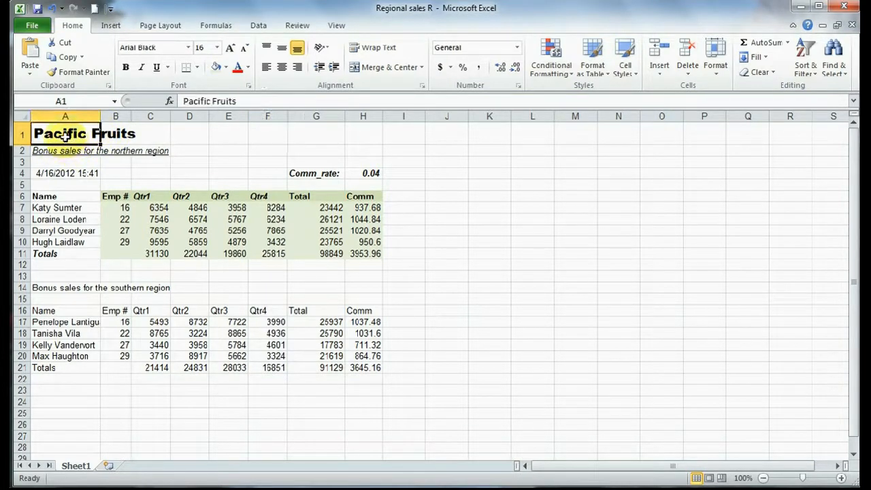
left_click_drag(65, 136, 374, 138)
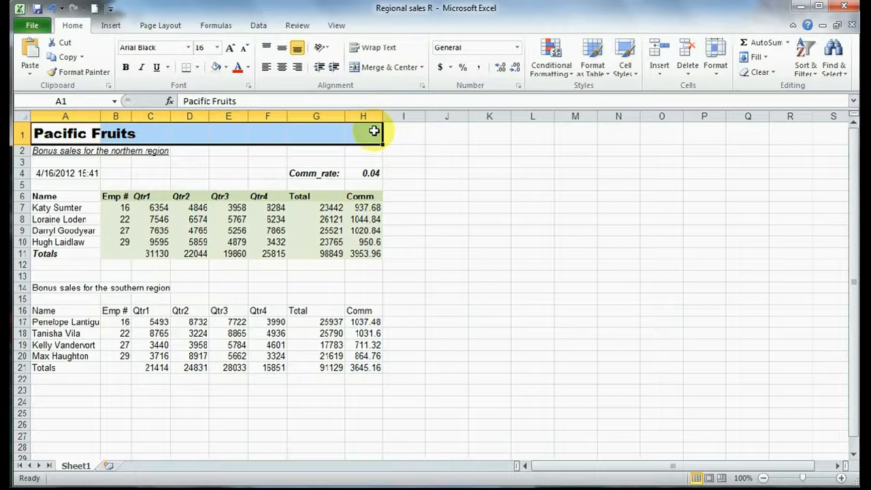
left_click(372, 69)
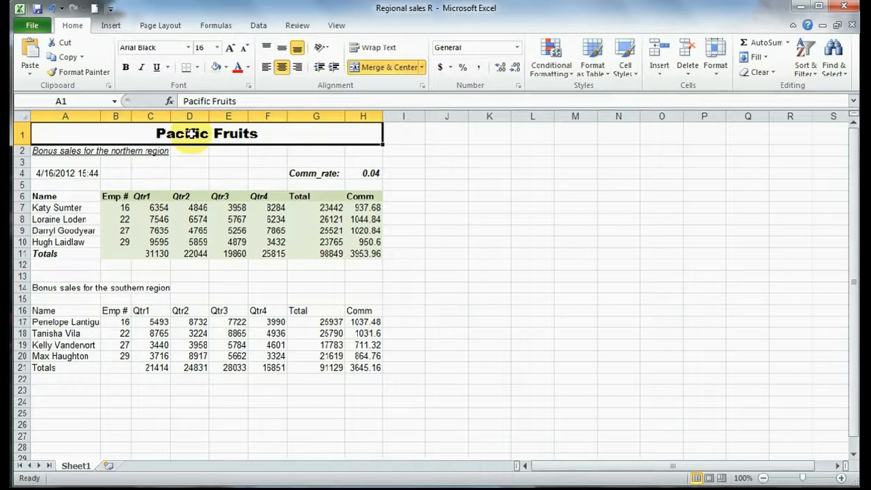
Go to cell C1 to check which cell address the merged title range uses.
left_click(75, 101)
type("c1")
key("Return")
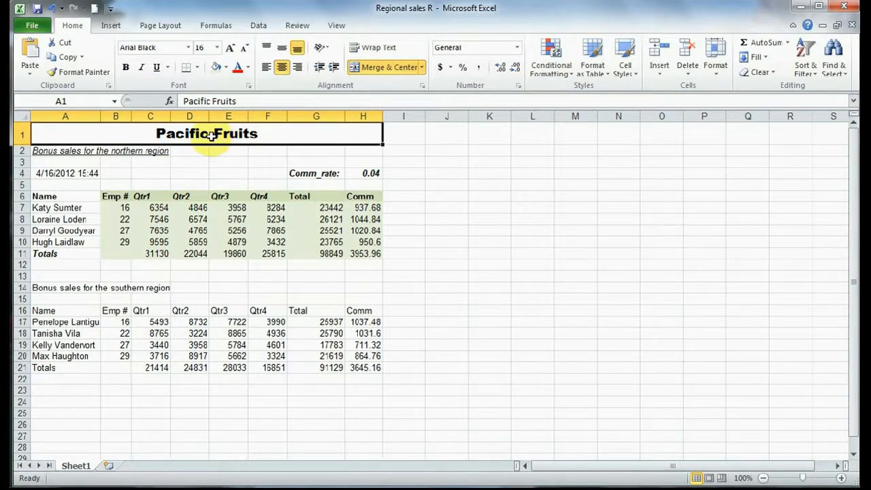
Merge and centre the northern region subtitle across A2:H2.
left_click(79, 153)
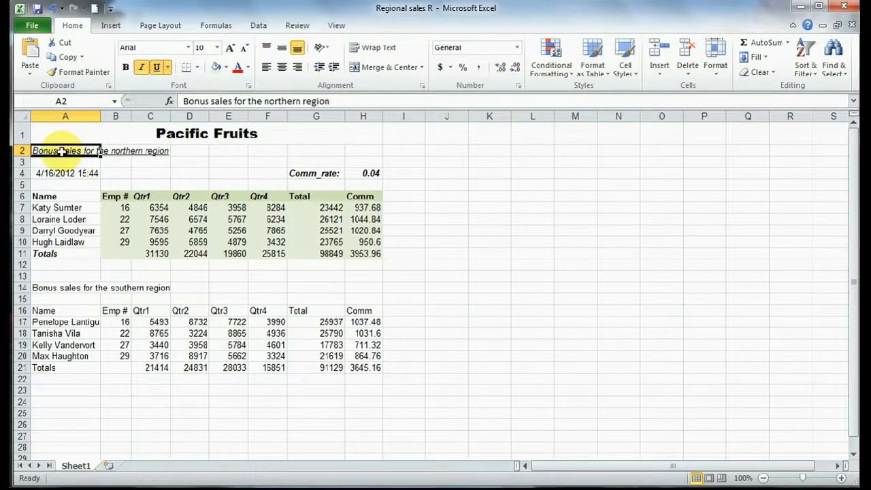
left_click_drag(67, 151, 359, 155)
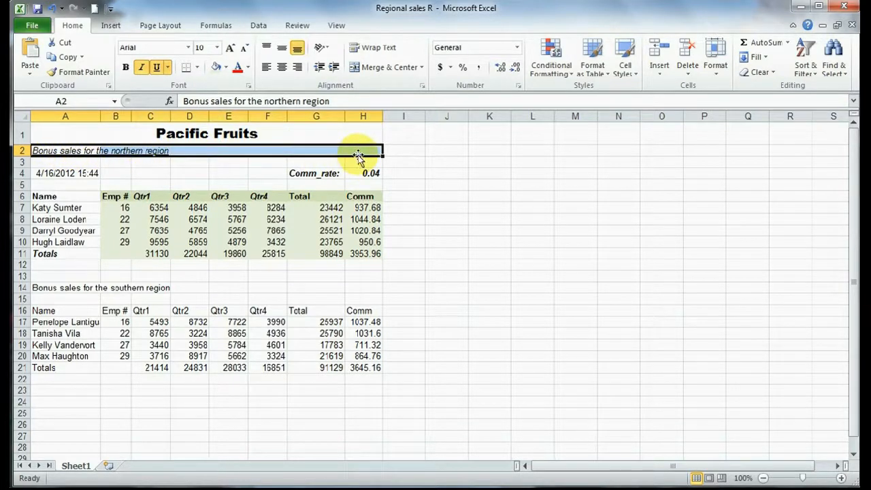
left_click(362, 73)
left_click(200, 277)
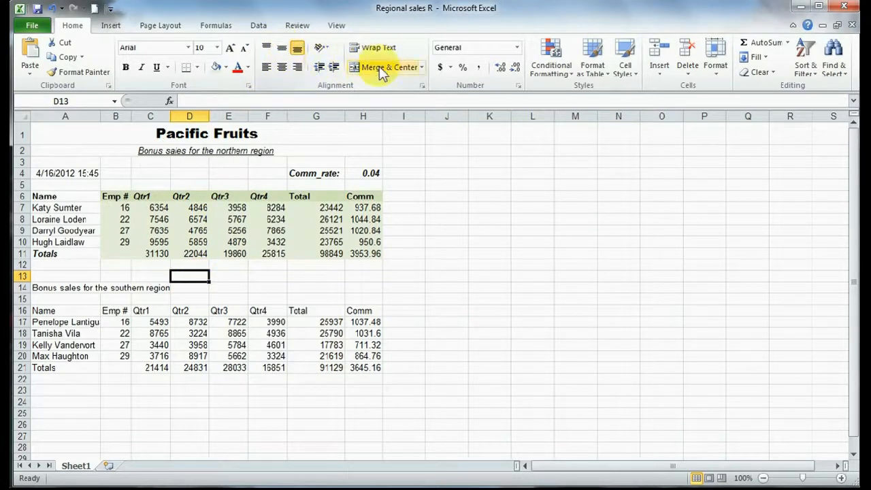
Centre the northern region's column headings in B6:H6 horizontally.
left_click(288, 63)
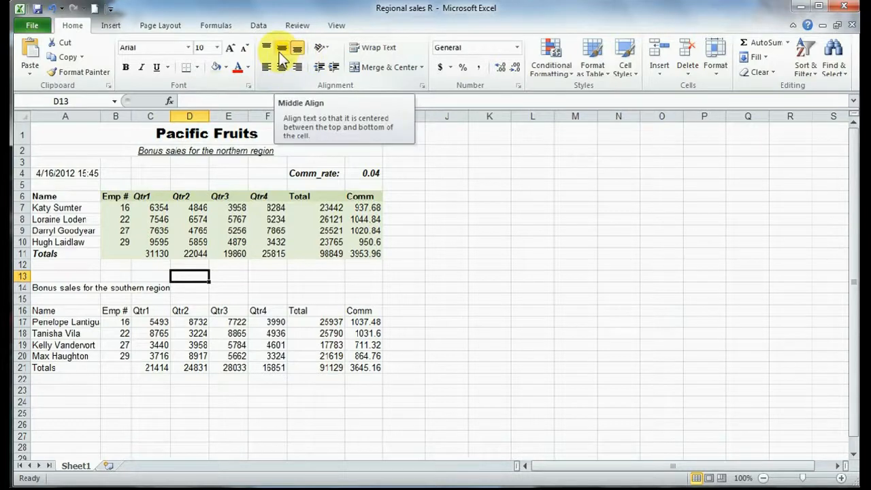
left_click(111, 197)
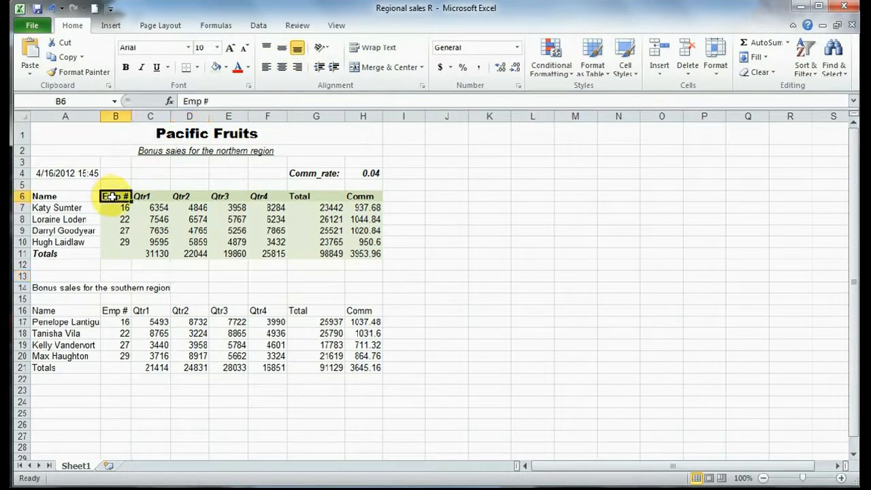
left_click_drag(111, 197, 354, 196)
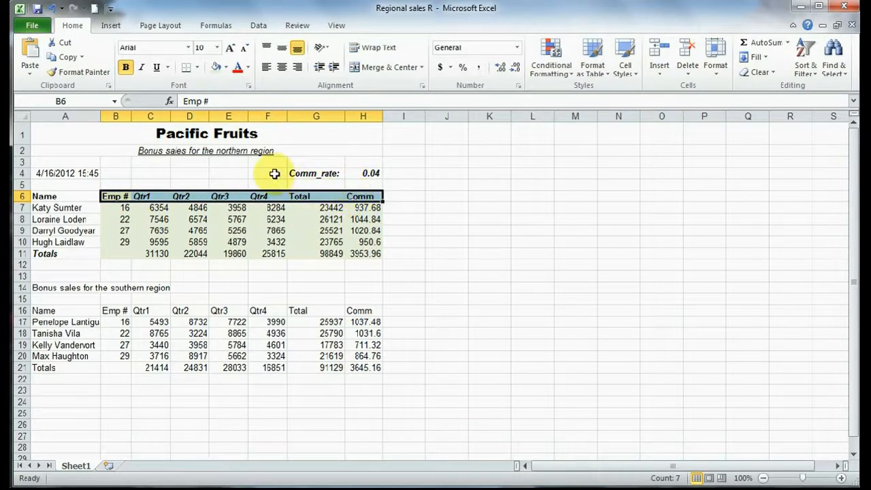
left_click(281, 67)
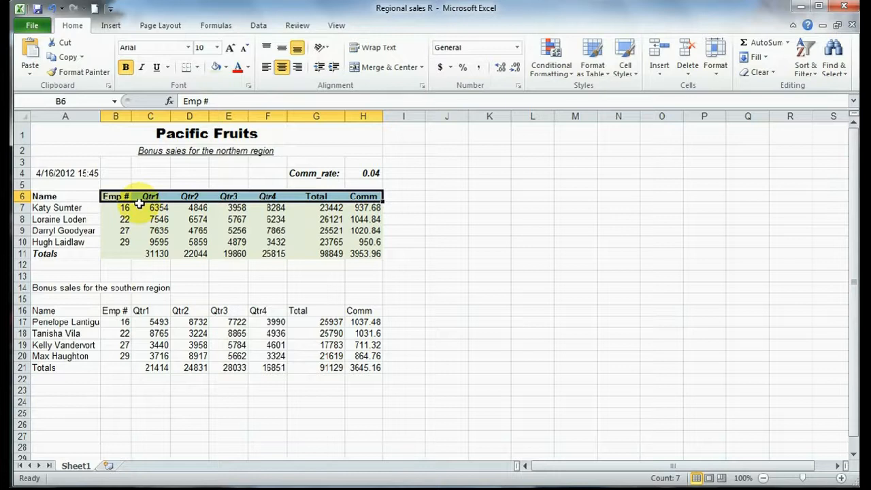
Right-align the Comm_rate label in G4 and left-align the date and time in A4.
left_click(327, 174)
left_click(298, 67)
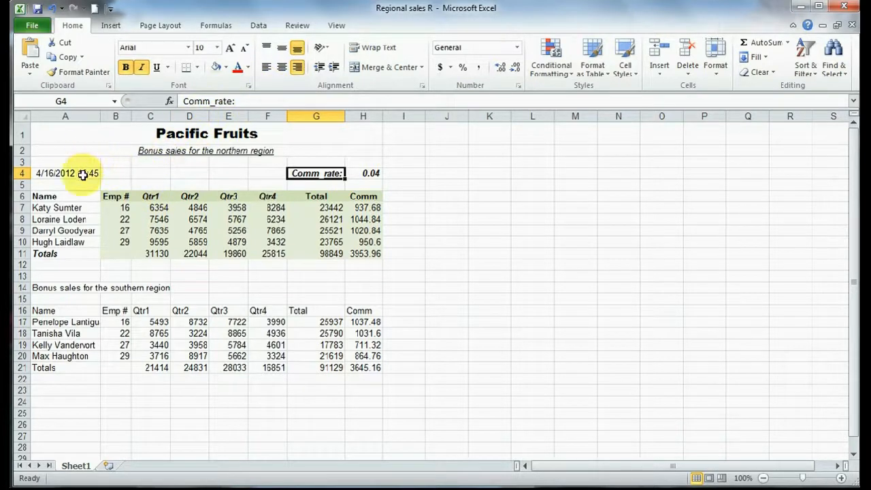
left_click(70, 173)
left_click(266, 68)
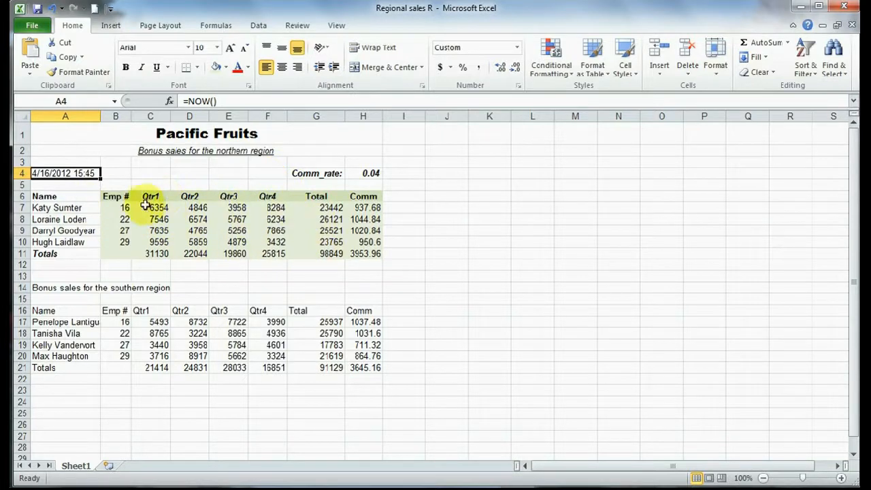
Centre the northern region's data and totals in B7:H11 horizontally.
left_click_drag(119, 208, 355, 252)
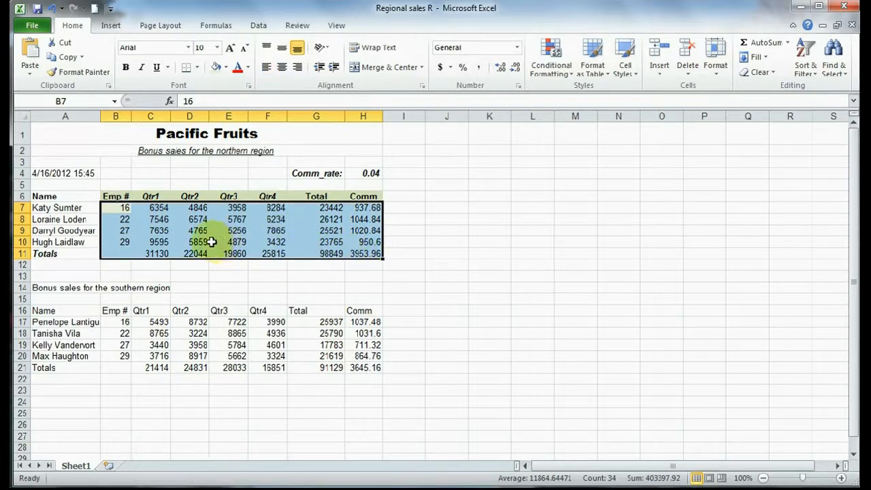
left_click(286, 69)
left_click(203, 239)
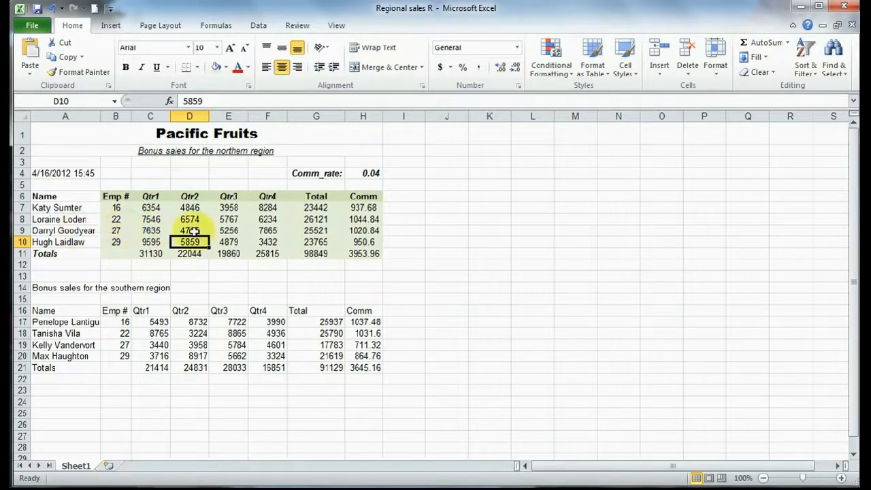
Add a thick bottom border beneath the northern region's header row, A6:H6.
left_click_drag(81, 196, 369, 198)
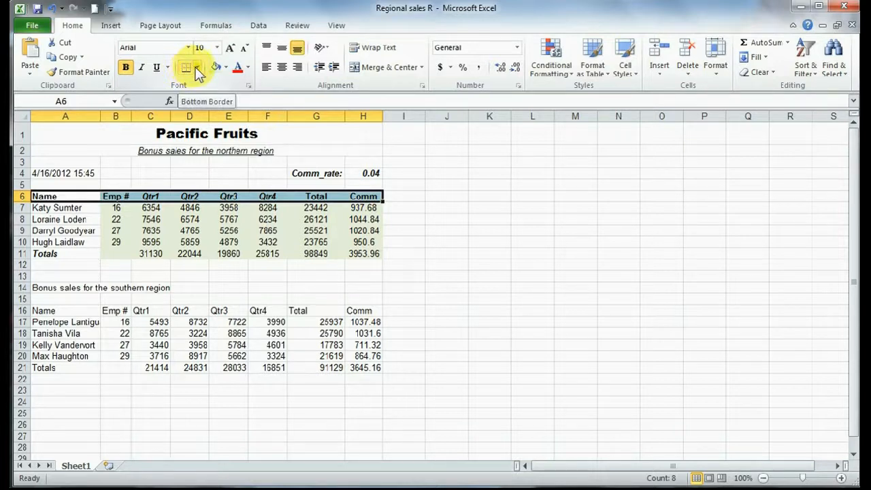
left_click(197, 68)
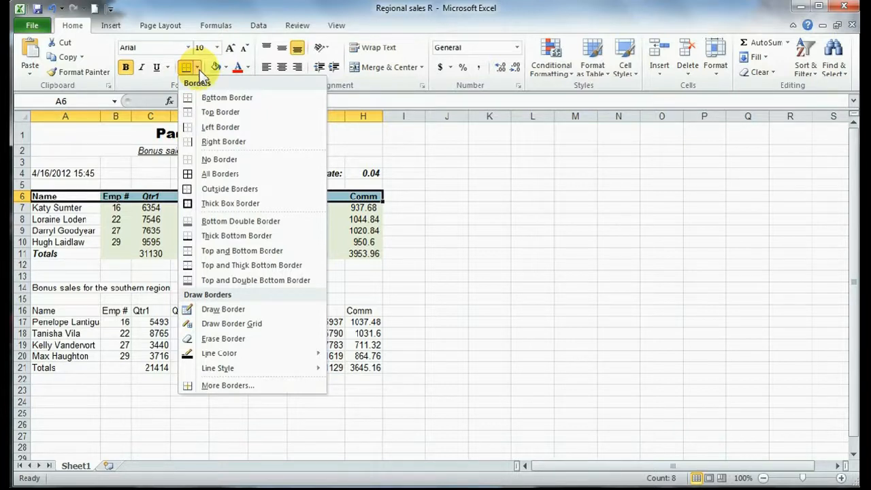
left_click(231, 235)
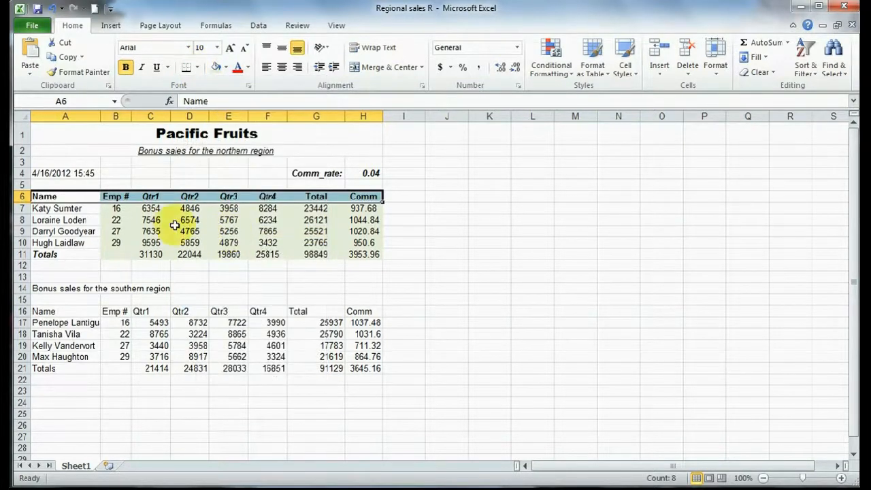
left_click(147, 219)
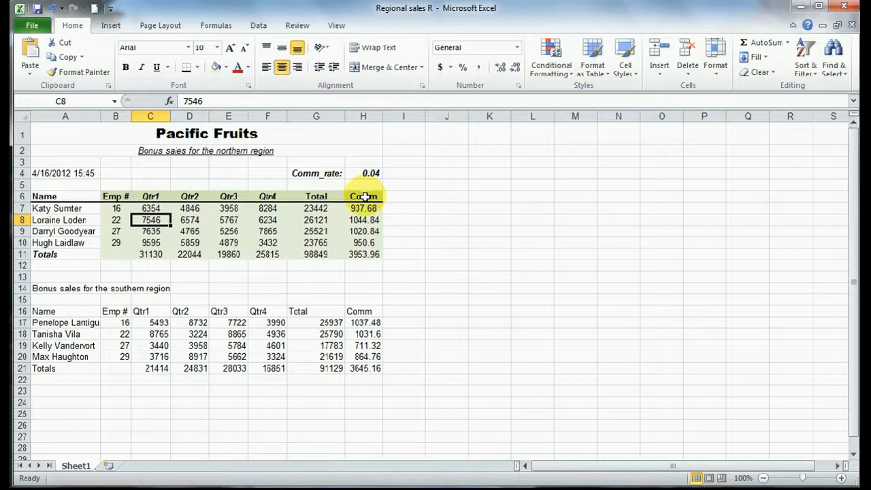
Draw a dotted border line beneath A10:H10, separating the northern region's last employee row from its totals.
left_click(79, 242)
left_click_drag(78, 243, 353, 242)
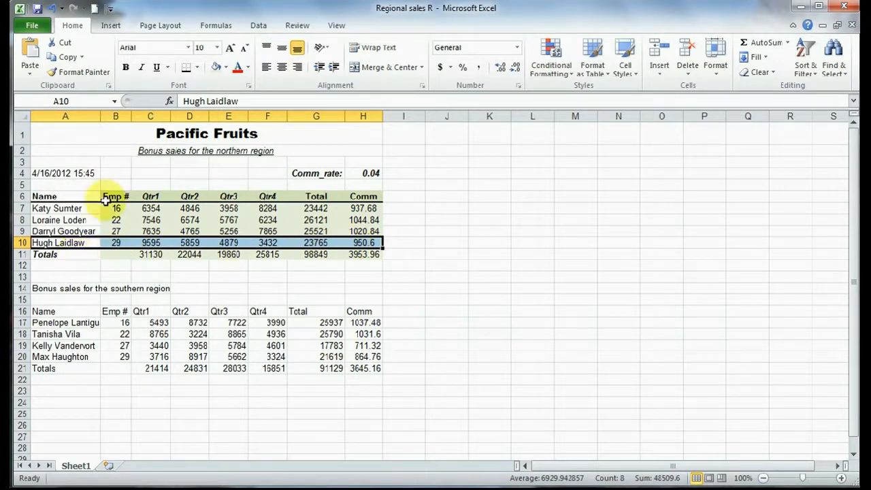
left_click(197, 68)
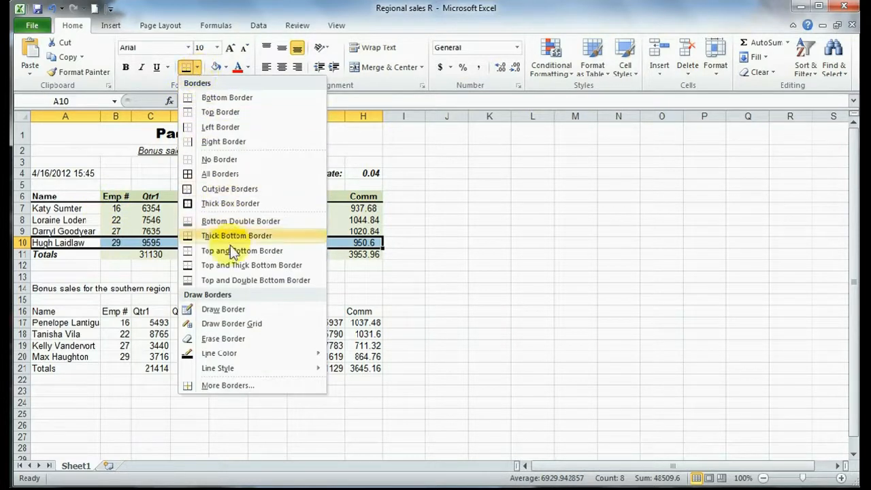
mouse_move(235, 366)
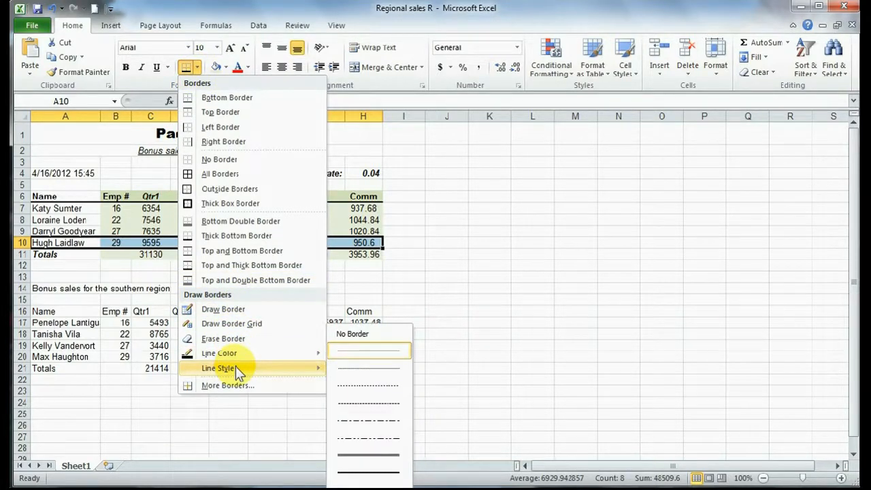
left_click(377, 383)
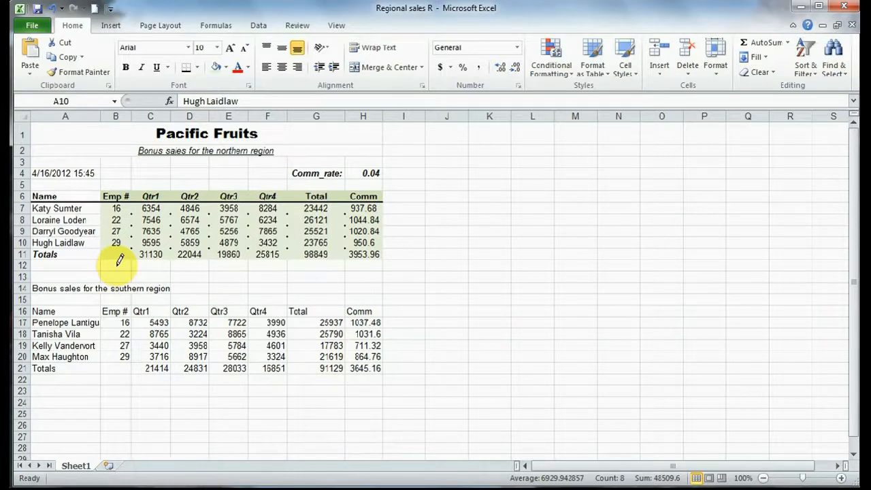
left_click_drag(56, 249, 353, 248)
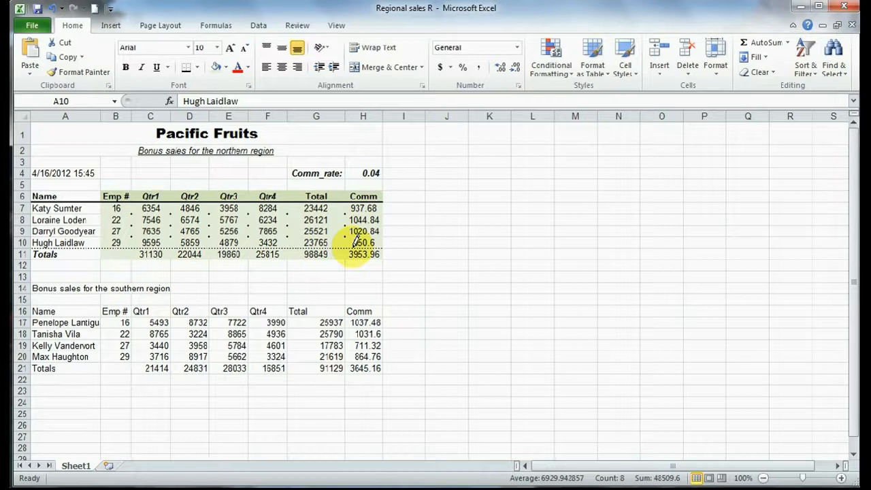
key("Escape")
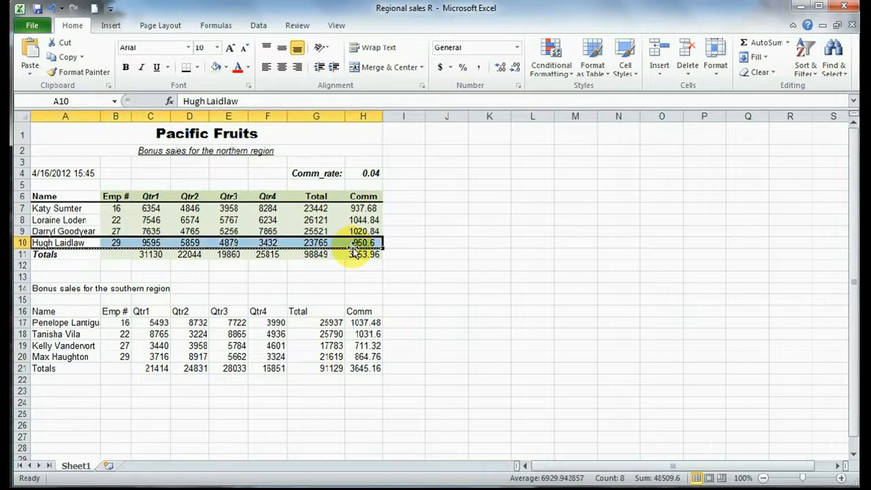
left_click(337, 285)
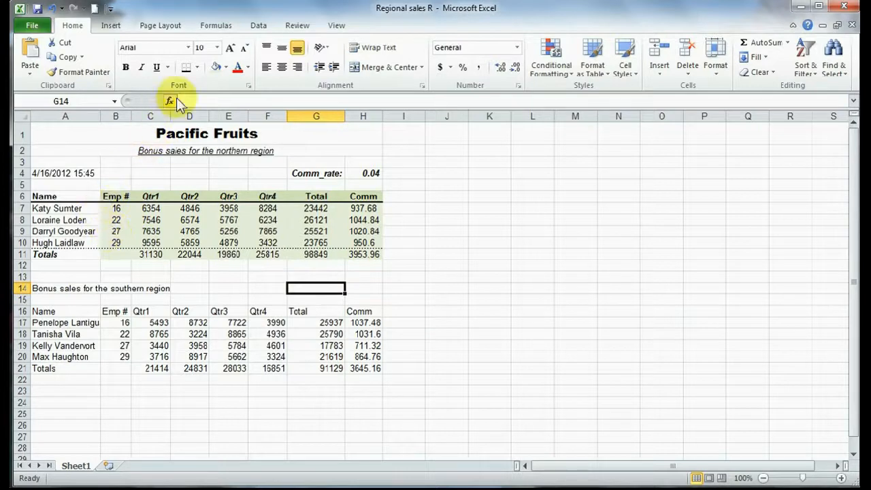
Try drawing dotted box borders freehand around F8:L11 and H7:K9, and undo them.
left_click(196, 68)
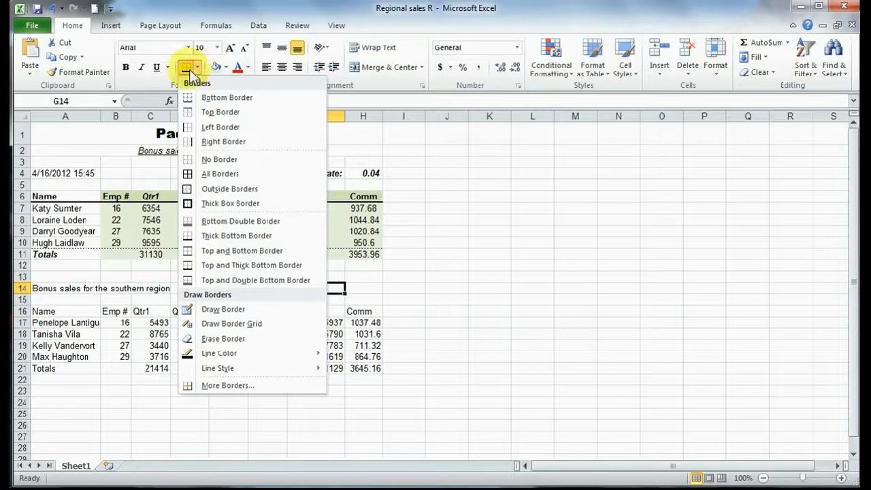
left_click(219, 310)
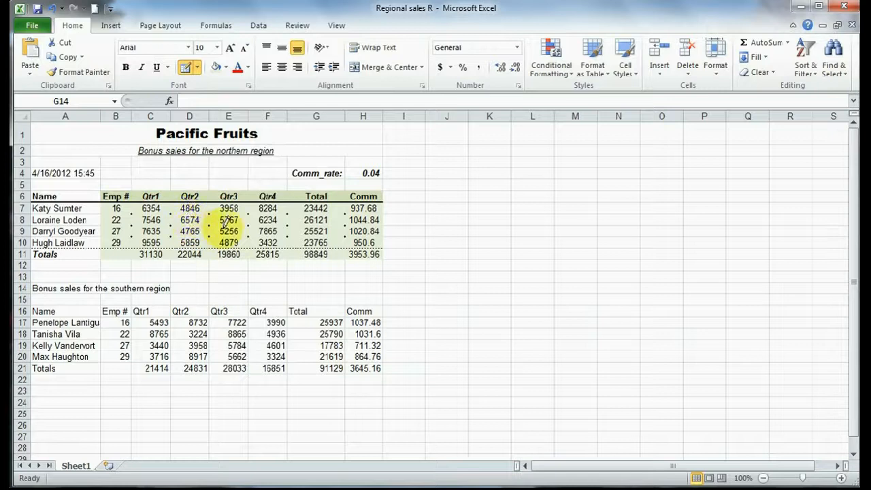
mouse_move(251, 215)
left_mouse_down()
mouse_move(344, 242)
mouse_move(524, 247)
mouse_move(462, 230)
mouse_move(476, 198)
mouse_move(354, 231)
left_mouse_up()
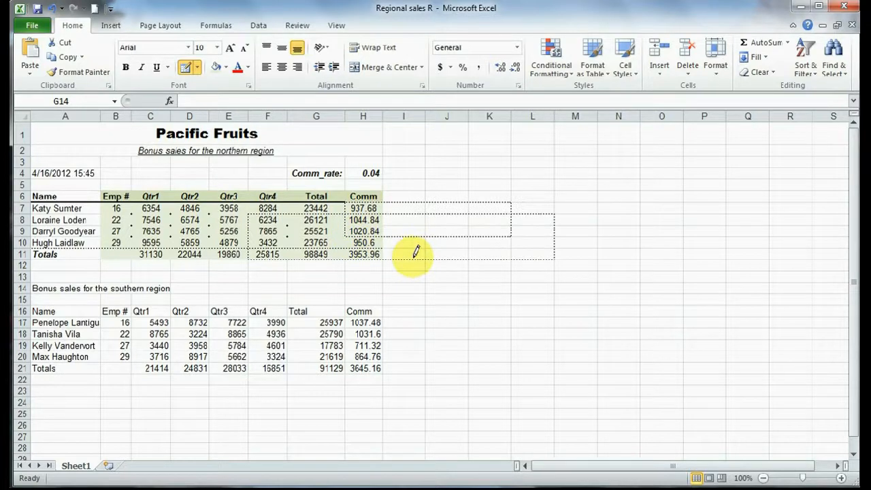
left_click_drag(416, 252, 417, 252)
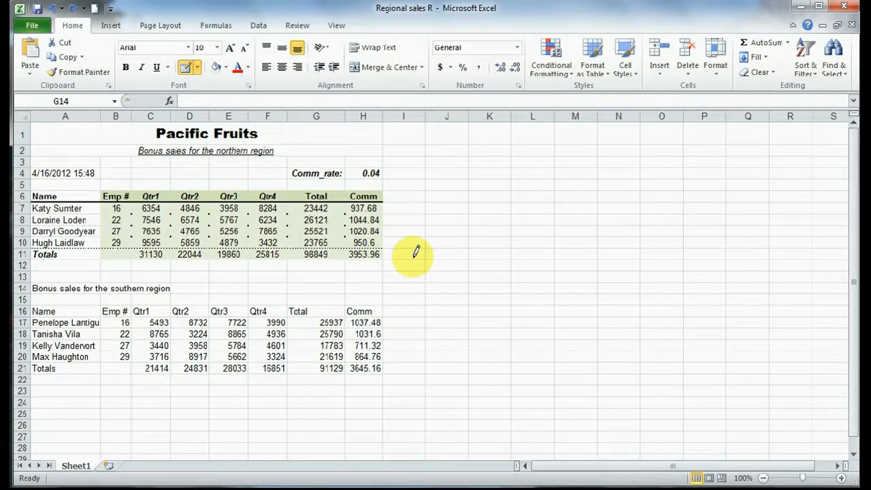
key("Escape")
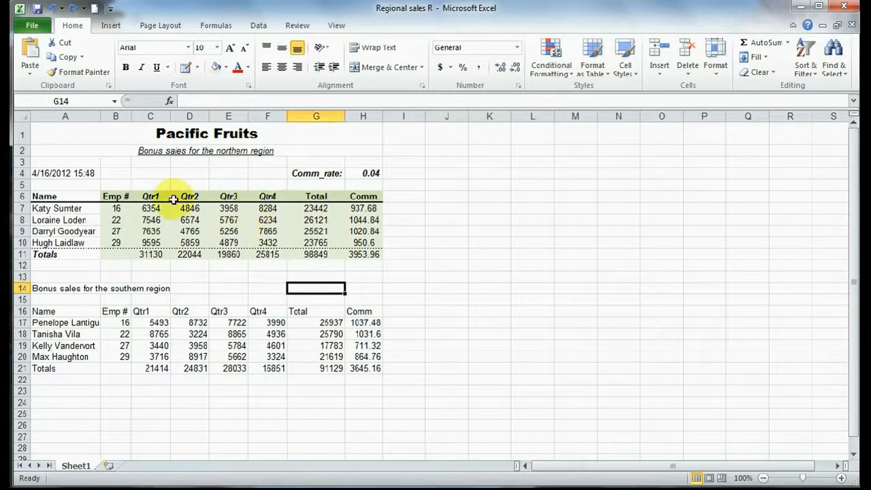
Add a medium solid bottom border to the date cell A4 using the Format Cells border settings.
left_click(65, 173)
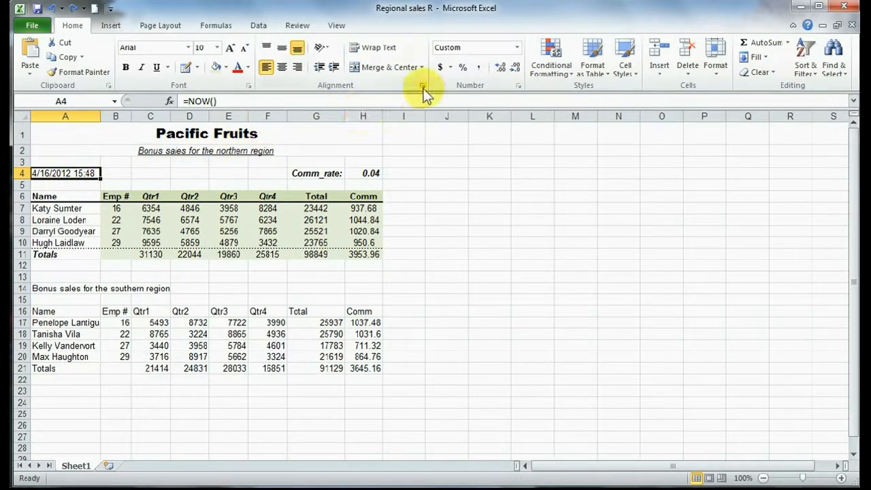
left_click(249, 87)
left_click_drag(453, 230, 395, 146)
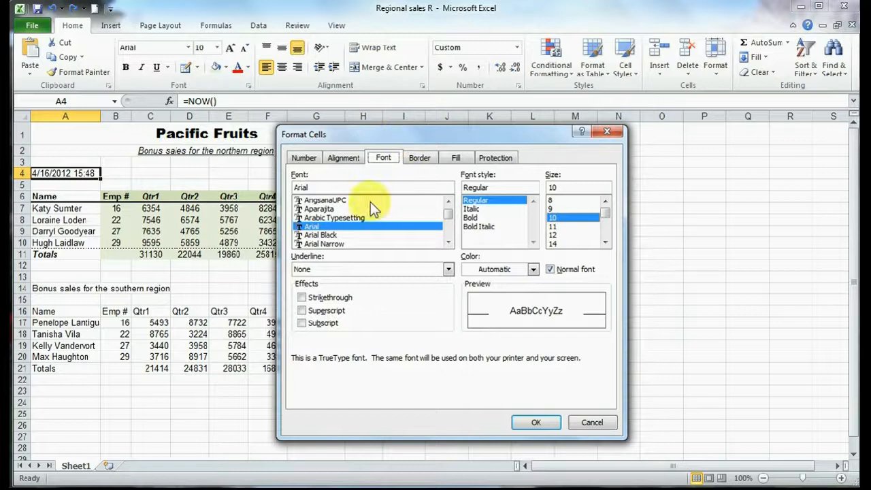
left_click(420, 159)
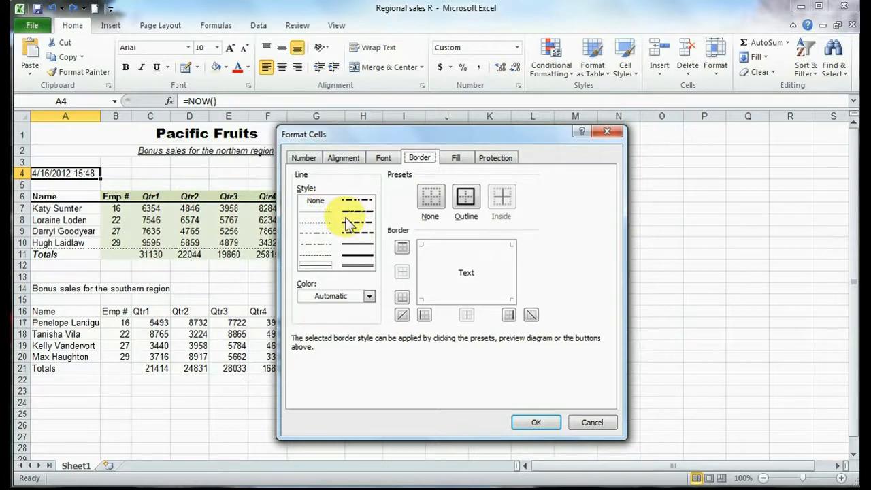
left_click(357, 252)
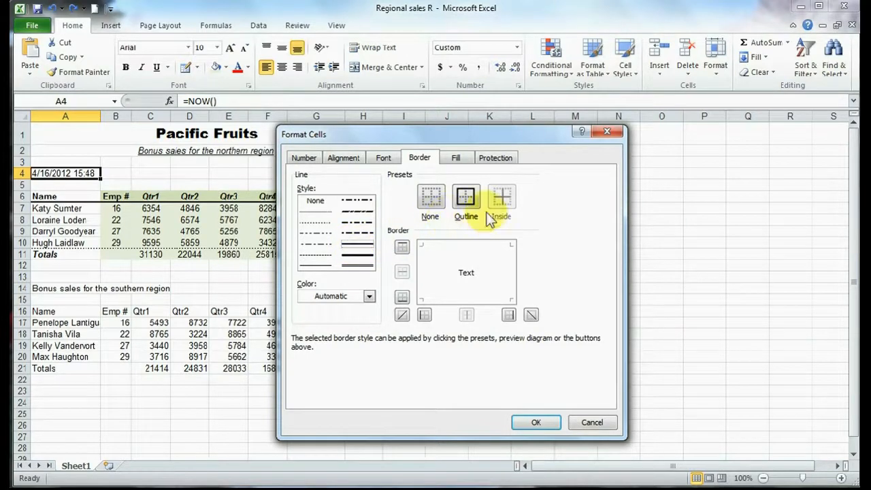
left_click(401, 300)
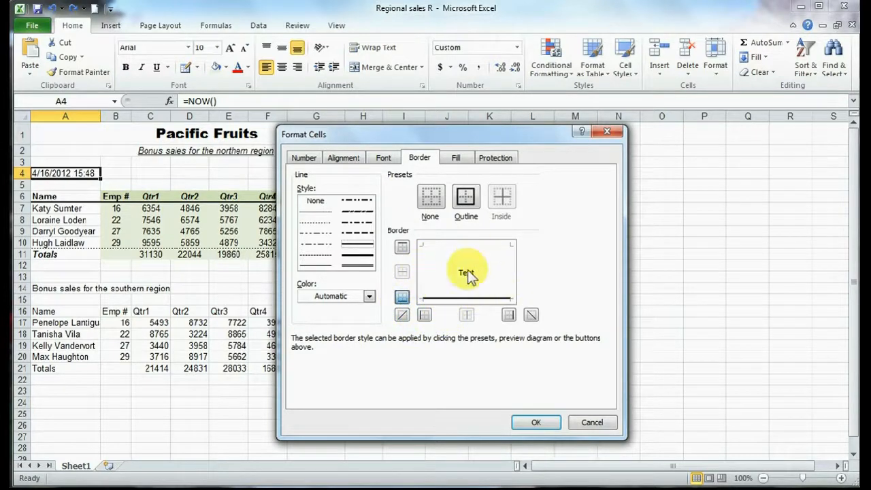
left_click(531, 422)
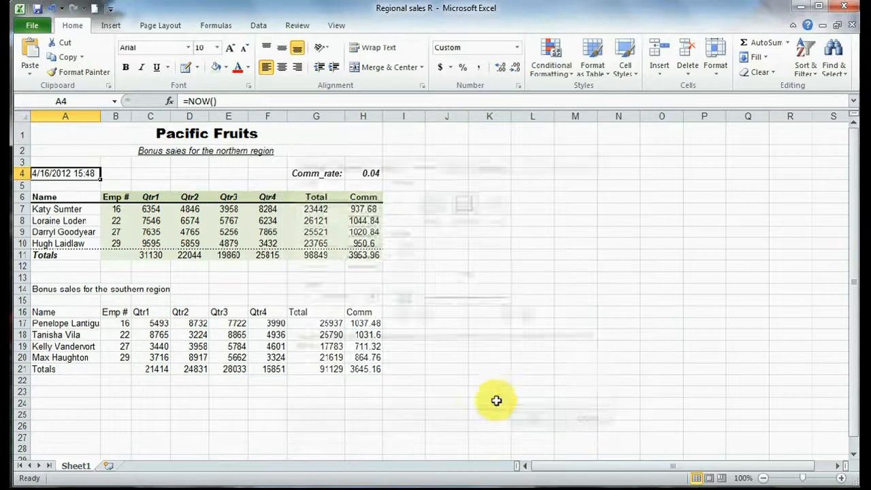
left_click(132, 173)
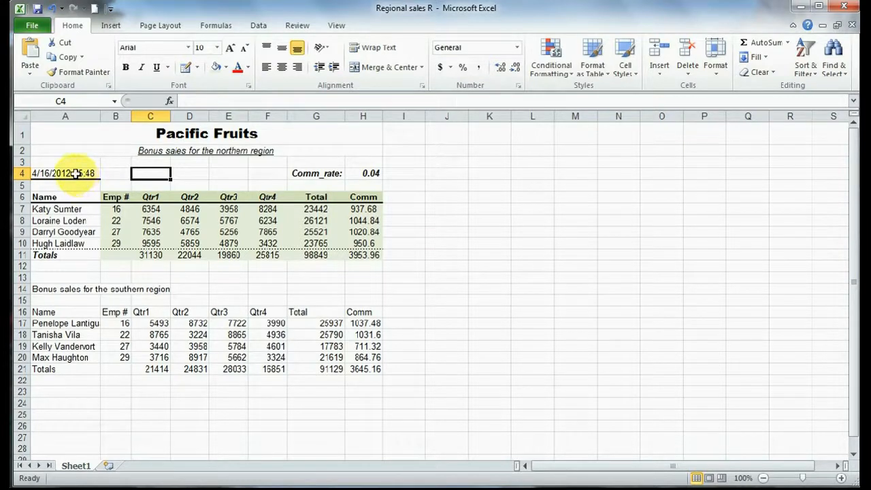
Remove the bottom border from the date cell A4 with the Erase Border tool.
left_click(79, 175)
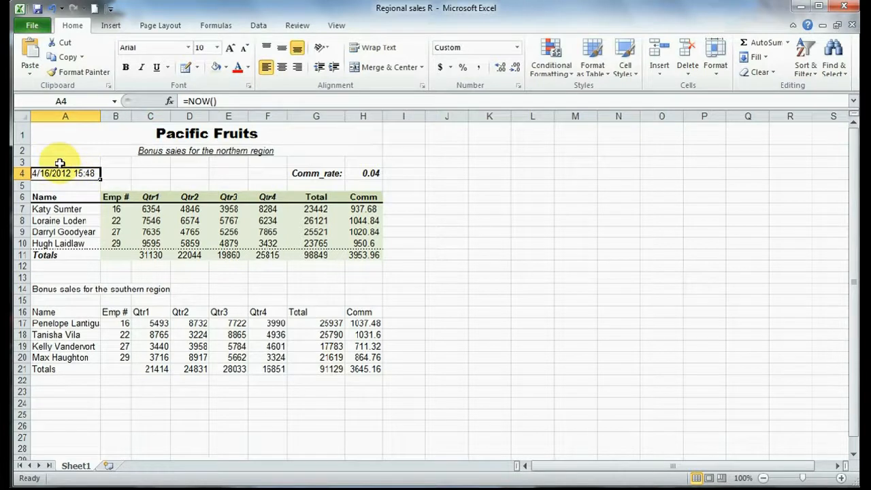
left_click(197, 68)
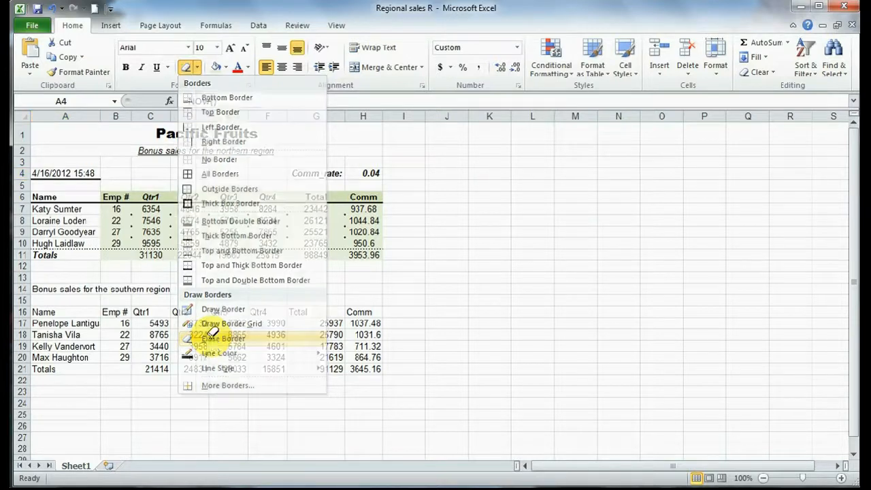
left_click(214, 339)
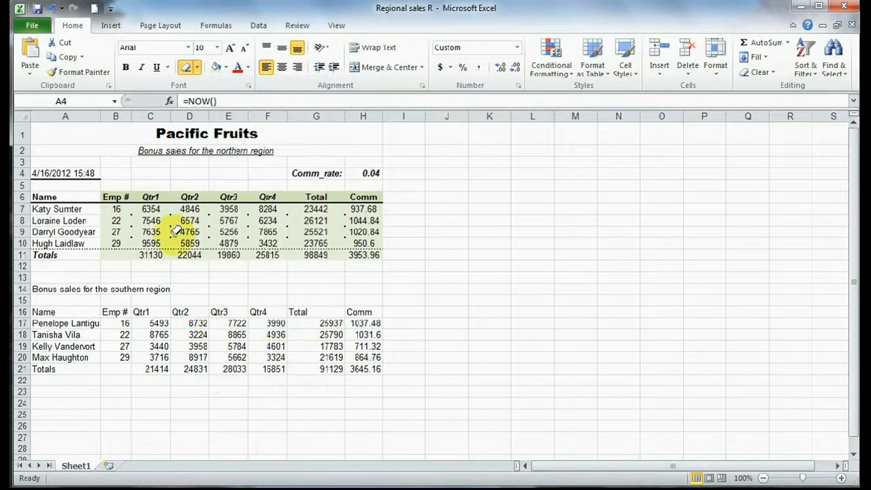
left_click(47, 174)
left_click(80, 175)
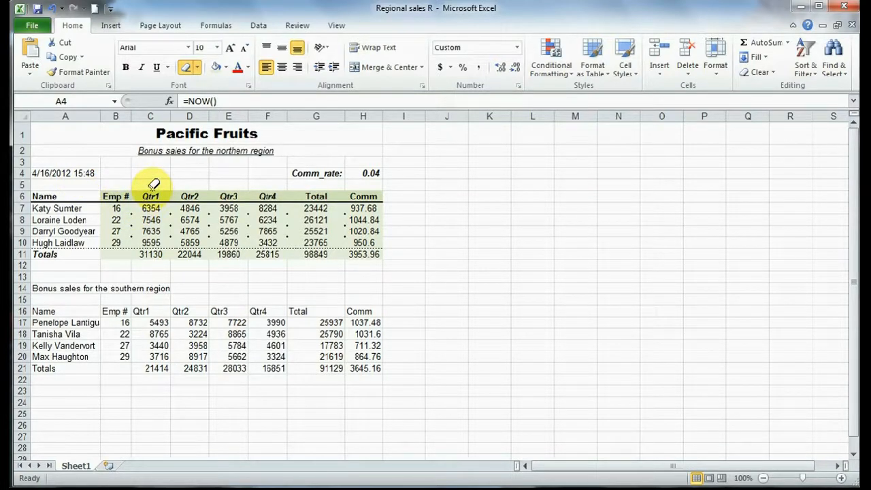
key("Escape")
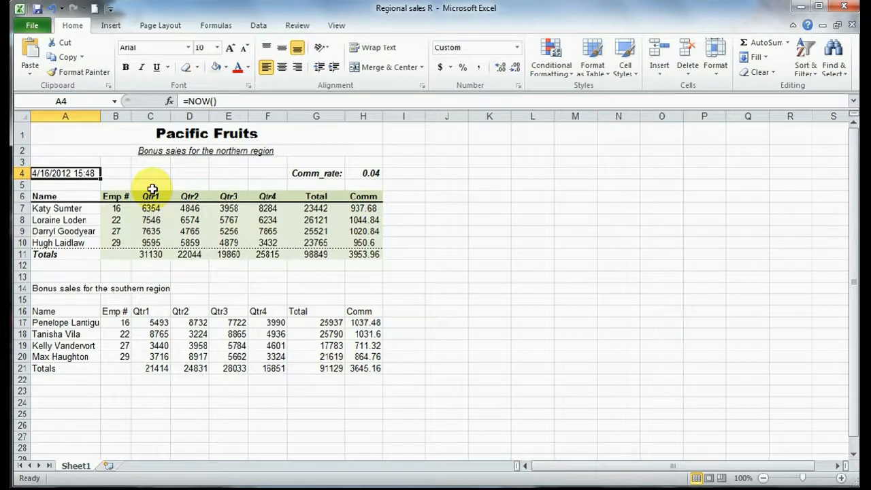